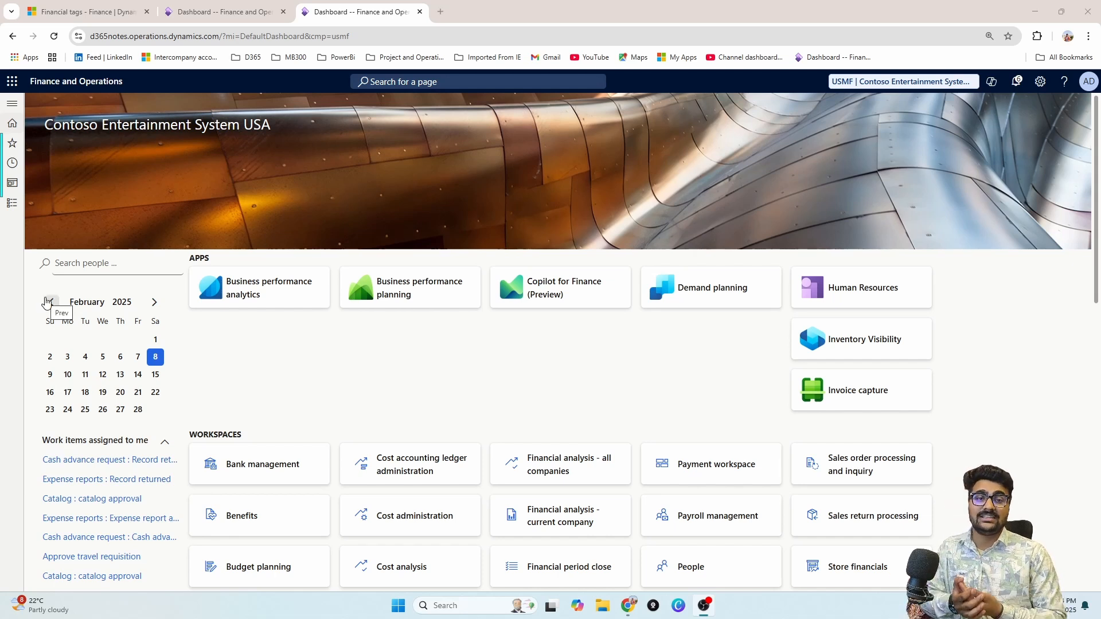
Step: Open Feature management under System administration
{"action": "left_click", "coordinate": [12, 203]}
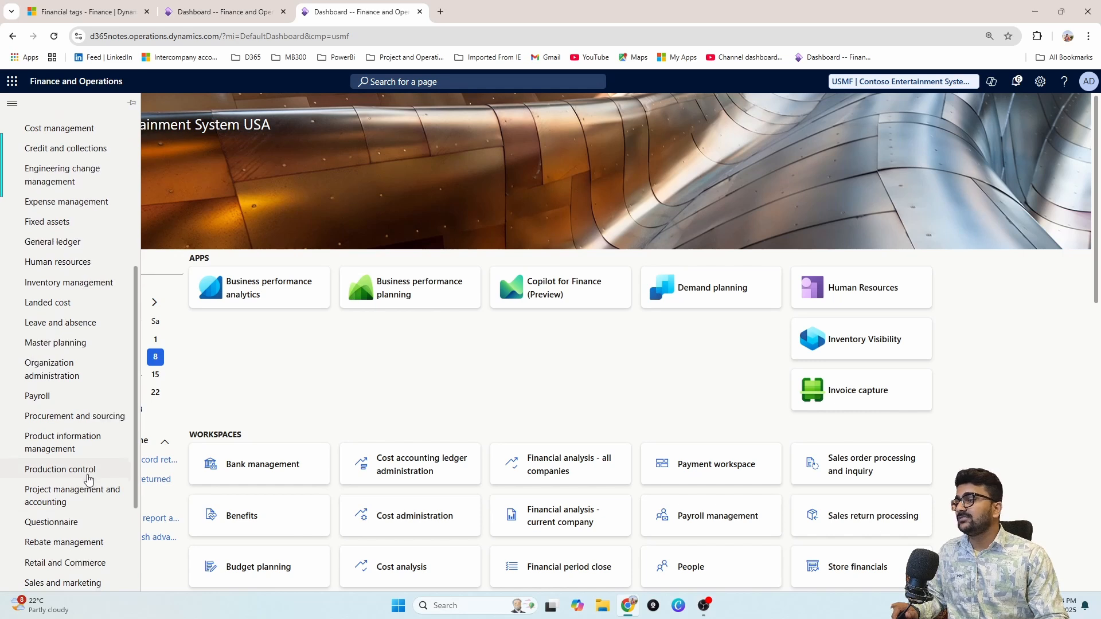
{"action": "scroll", "coordinate": [86, 491], "scroll_direction": "down", "scroll_amount": 2}
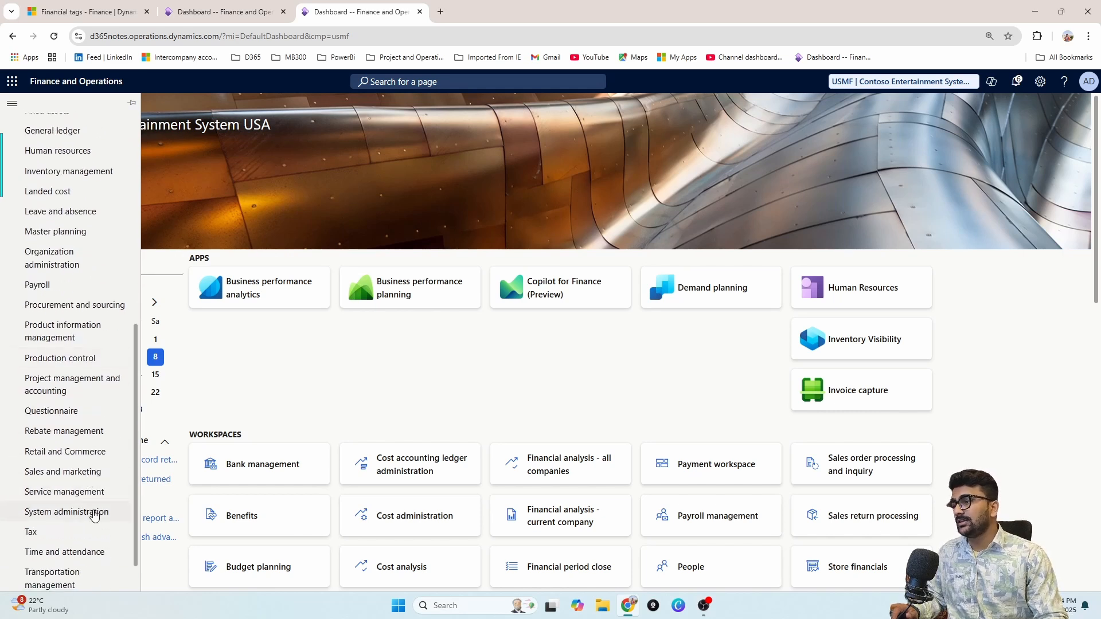
{"action": "left_click", "coordinate": [94, 515]}
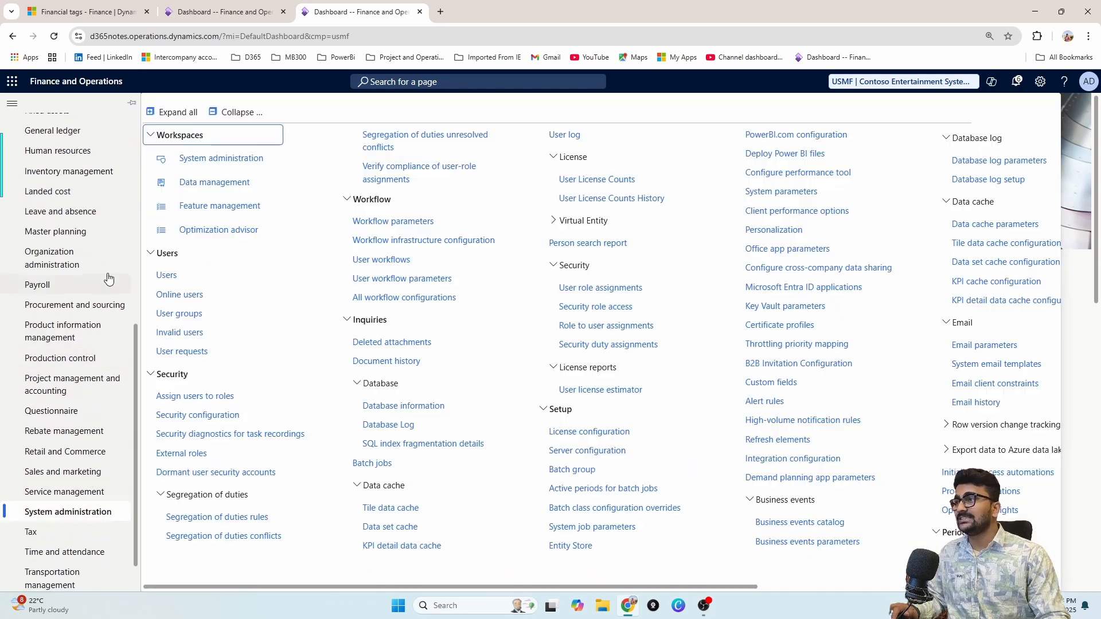
{"action": "left_click", "coordinate": [213, 213]}
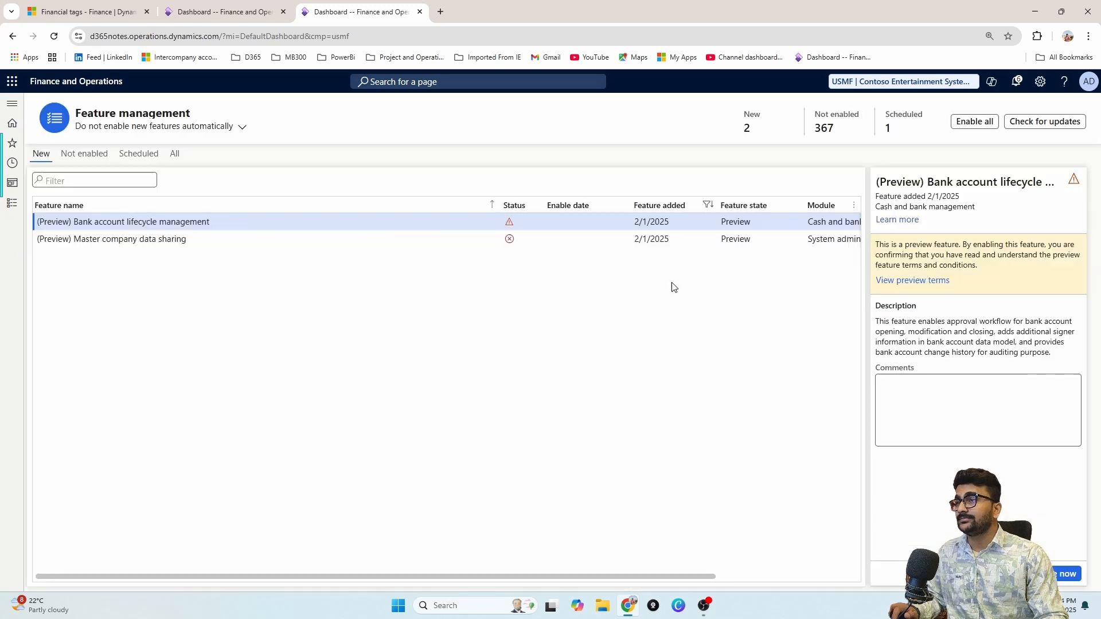
Step: Filter all features for 'Enable financial tags for sales order invoicing' and select it
{"action": "left_click", "coordinate": [175, 154]}
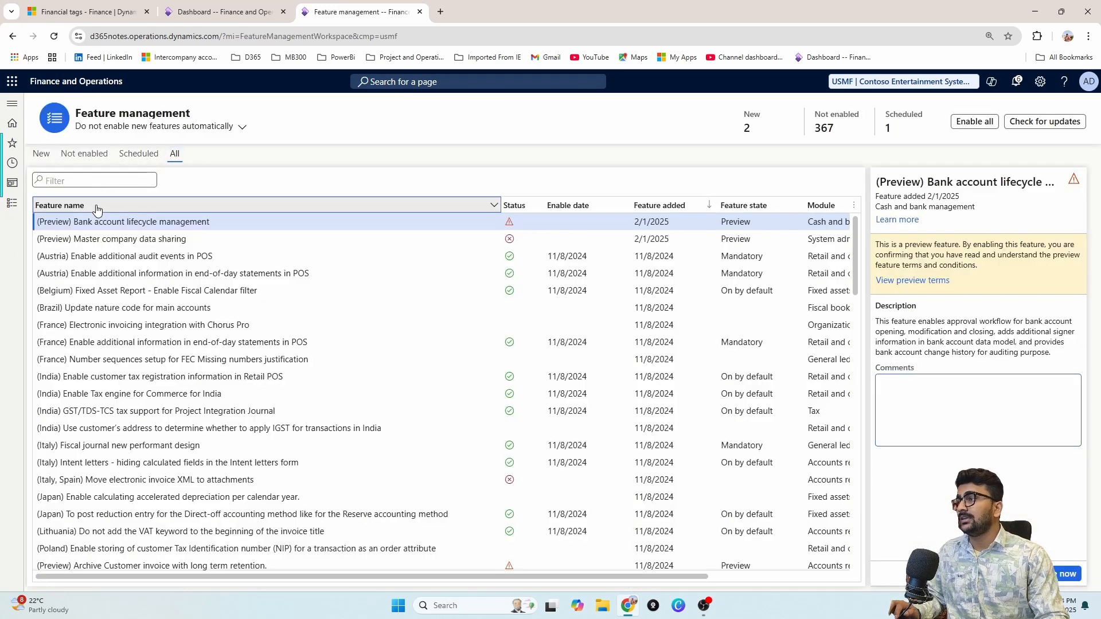
{"action": "left_click", "coordinate": [96, 205]}
{"action": "type", "text": "Financial tags for sales order invoicing"}
{"action": "key", "text": "Return"}
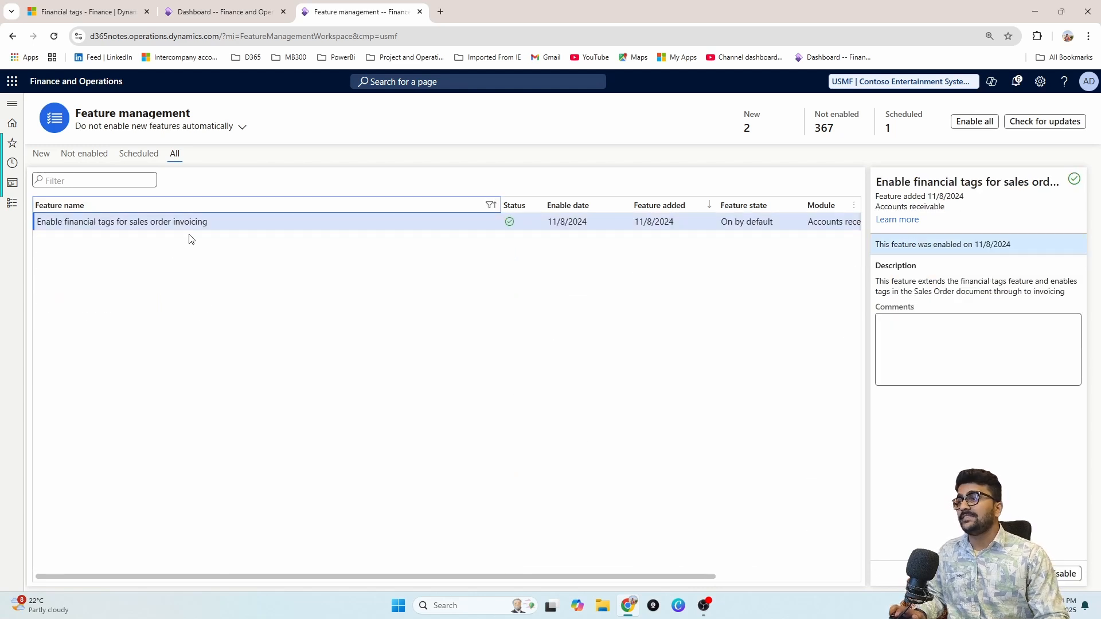
{"action": "left_click", "coordinate": [662, 227]}
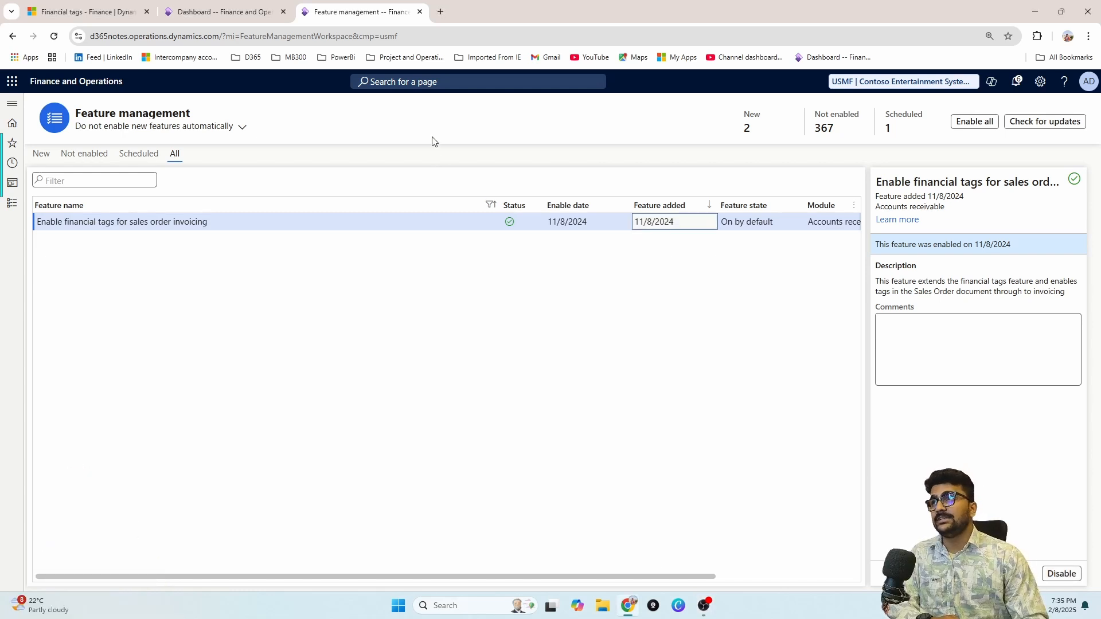
Step: From the dashboard, go to General ledger > Chart of accounts > Financial tags
{"action": "left_click", "coordinate": [248, 16]}
{"action": "left_click", "coordinate": [15, 200]}
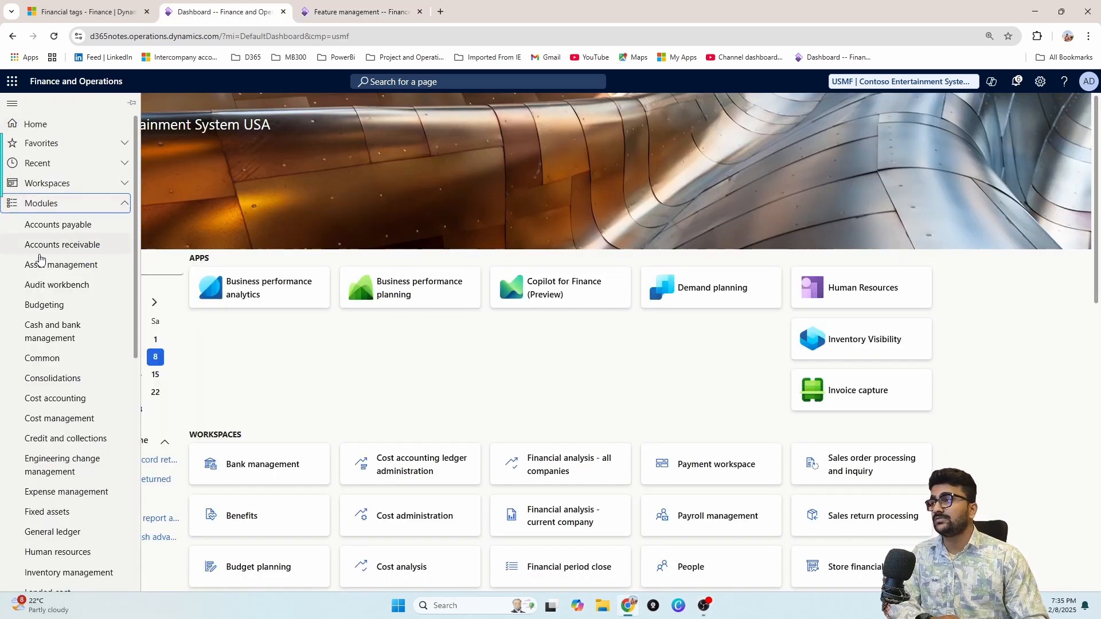
{"action": "scroll", "coordinate": [64, 360], "scroll_direction": "down", "scroll_amount": 3}
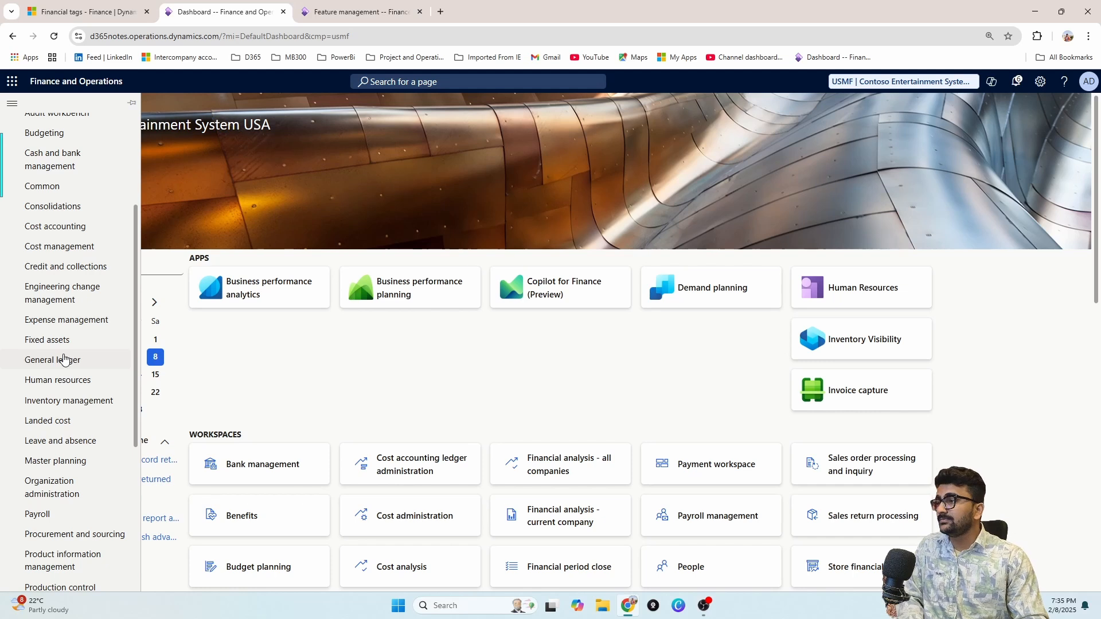
{"action": "left_click", "coordinate": [63, 360]}
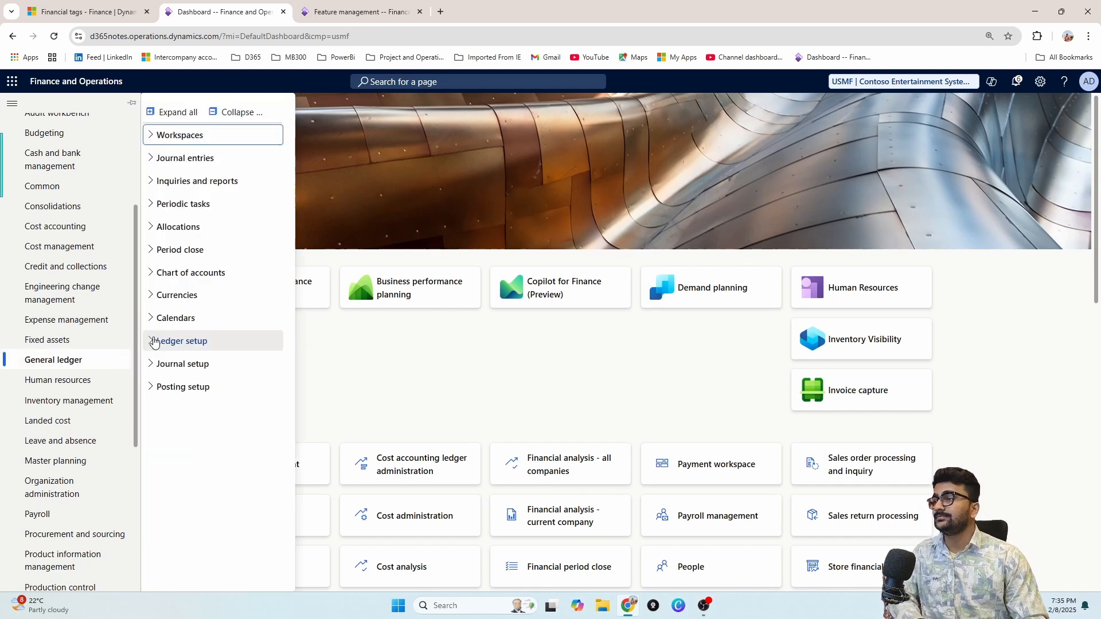
{"action": "left_click", "coordinate": [189, 273]}
{"action": "left_click", "coordinate": [194, 374]}
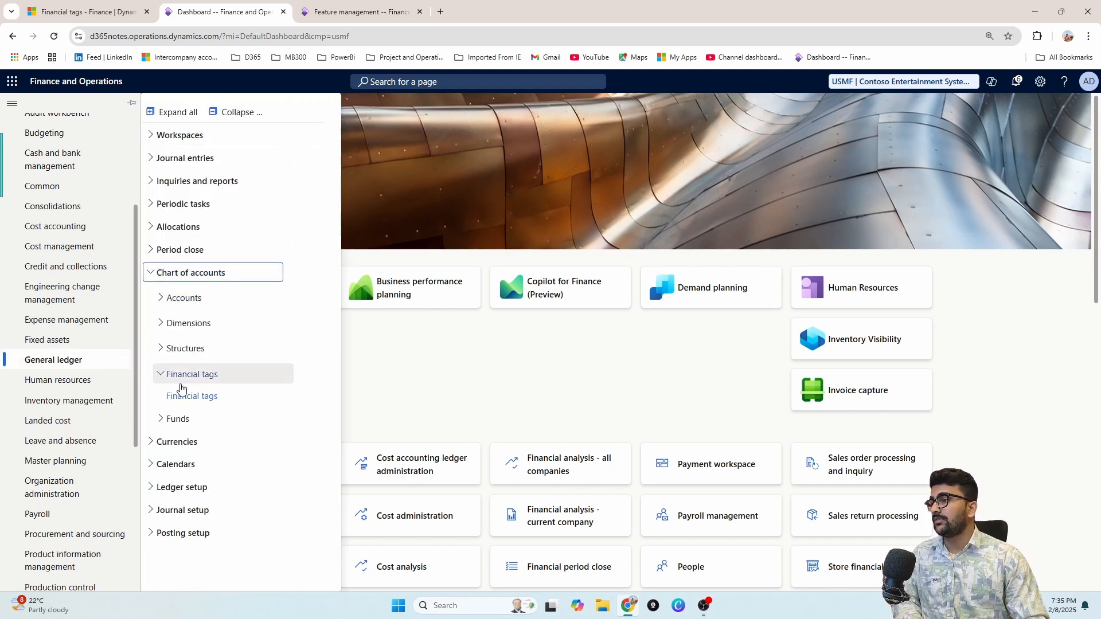
{"action": "left_click", "coordinate": [190, 397]}
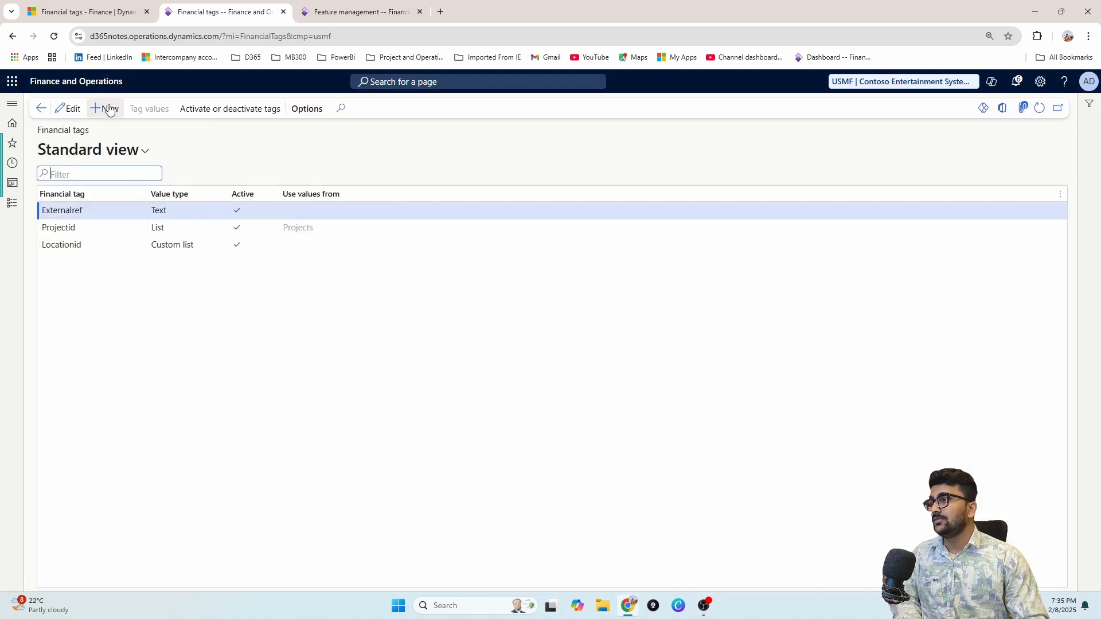
Step: Move the Projectid tag to Inactive and queue the deactivation job
{"action": "left_click", "coordinate": [105, 232]}
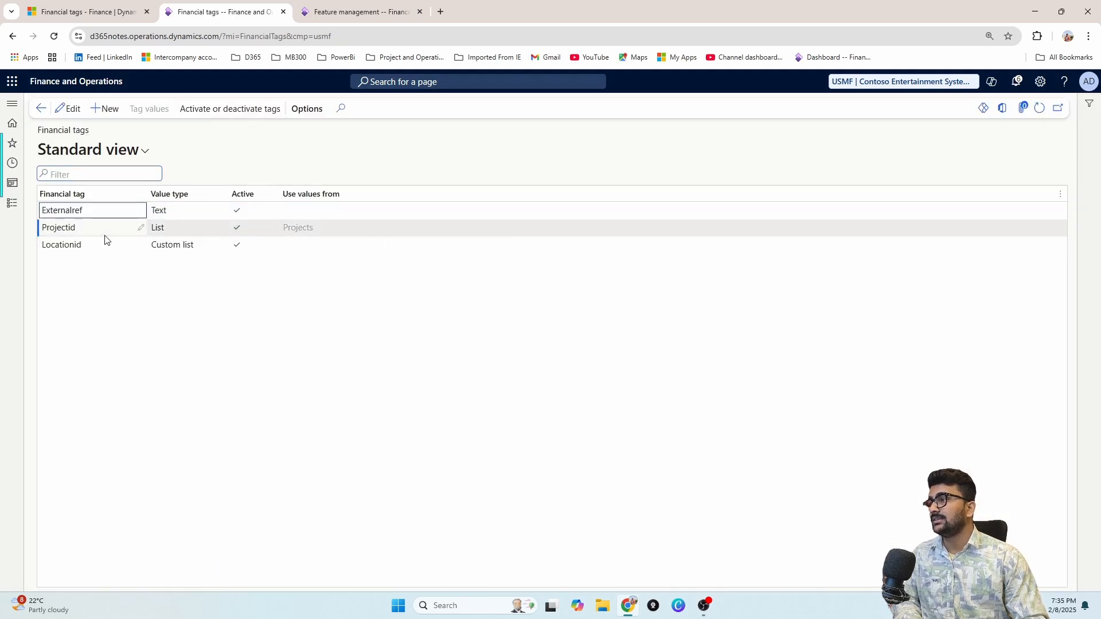
{"action": "left_click", "coordinate": [201, 114]}
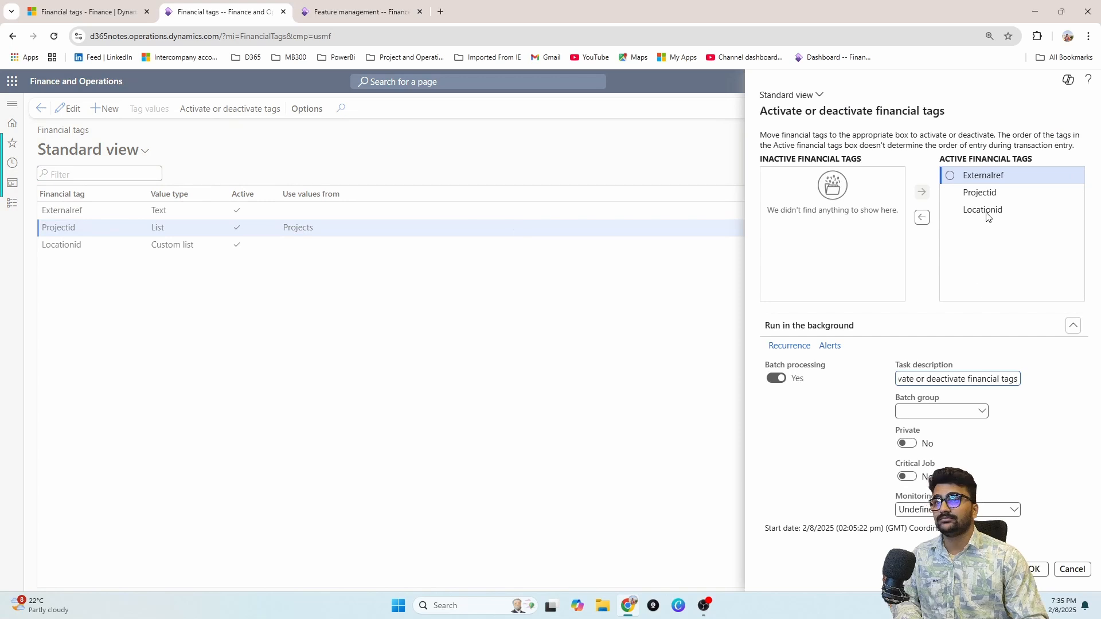
{"action": "left_click", "coordinate": [987, 195]}
{"action": "left_click", "coordinate": [922, 217]}
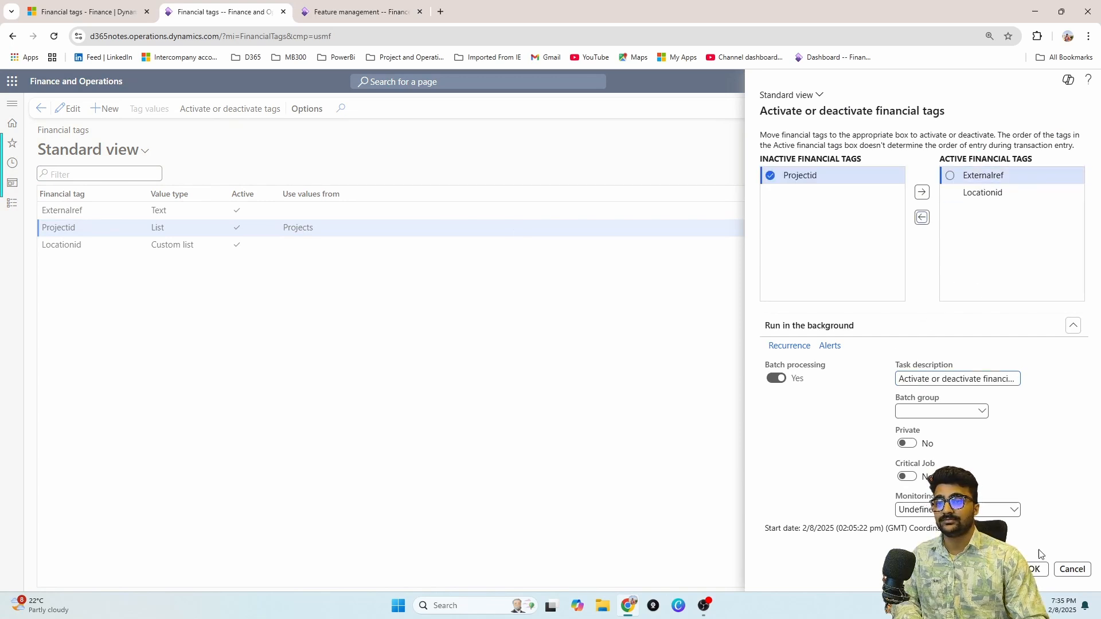
{"action": "left_click", "coordinate": [1041, 574]}
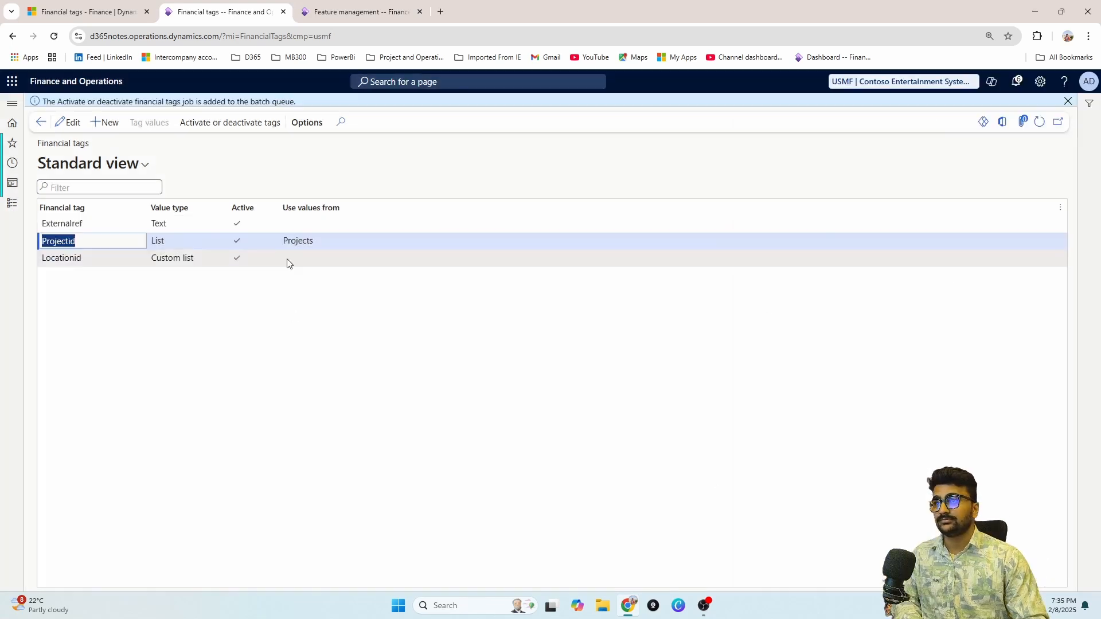
Step: Add a CustGroup financial tag of List type using values from Customer groups
{"action": "left_click", "coordinate": [109, 126]}
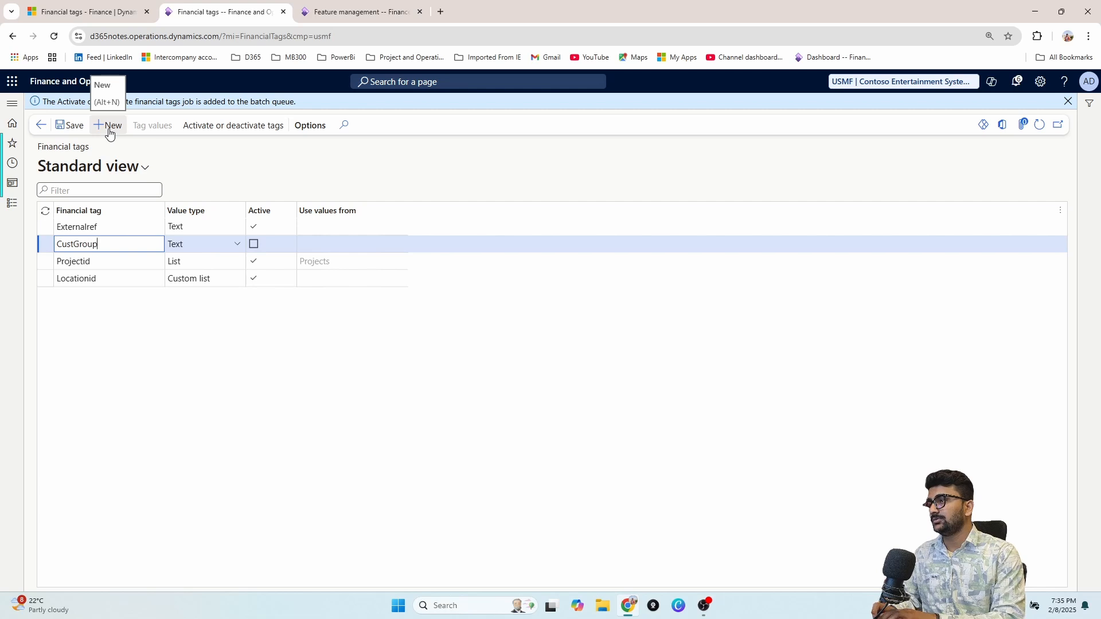
{"action": "left_click", "coordinate": [237, 244]}
{"action": "left_click", "coordinate": [220, 294]}
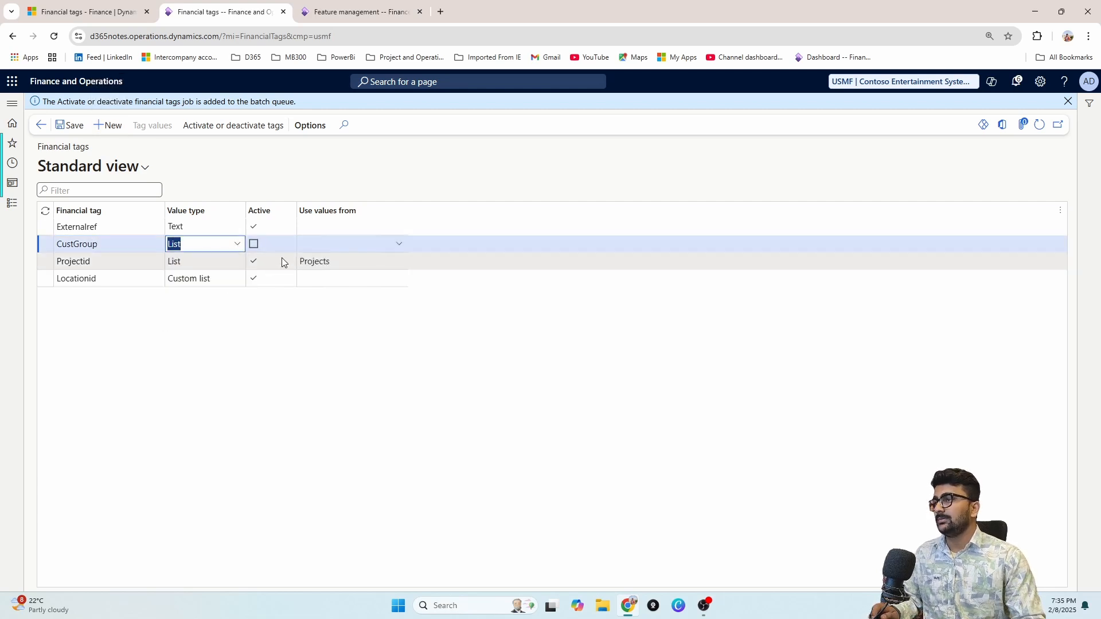
{"action": "left_click", "coordinate": [402, 245]}
{"action": "left_click", "coordinate": [400, 244]}
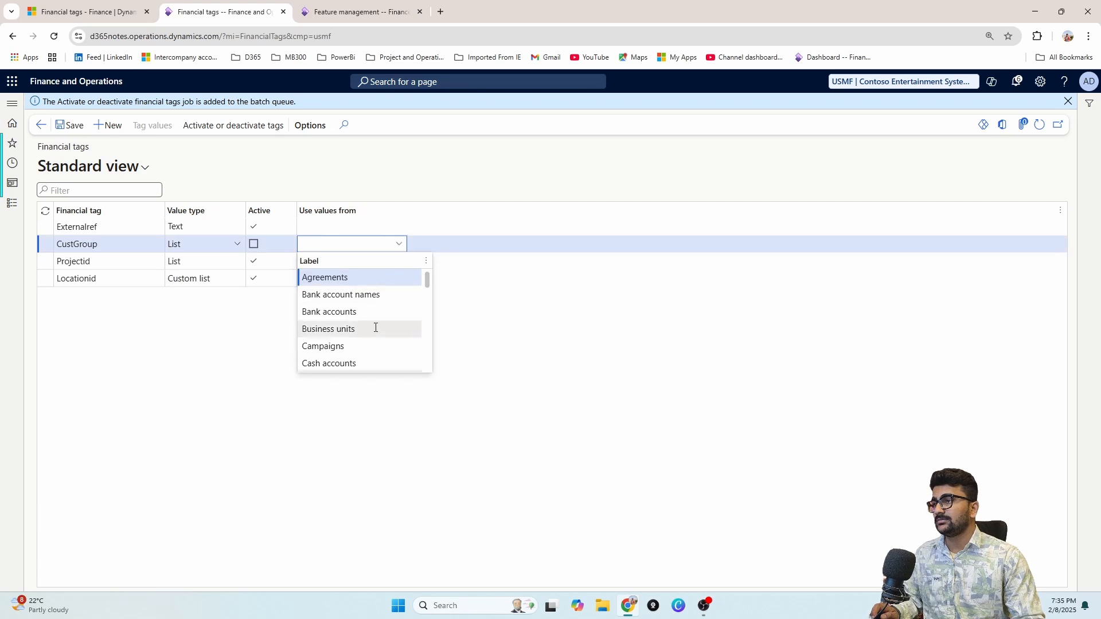
{"action": "scroll", "coordinate": [369, 343], "scroll_direction": "down", "scroll_amount": 6}
{"action": "scroll", "coordinate": [368, 344], "scroll_direction": "down", "scroll_amount": 10}
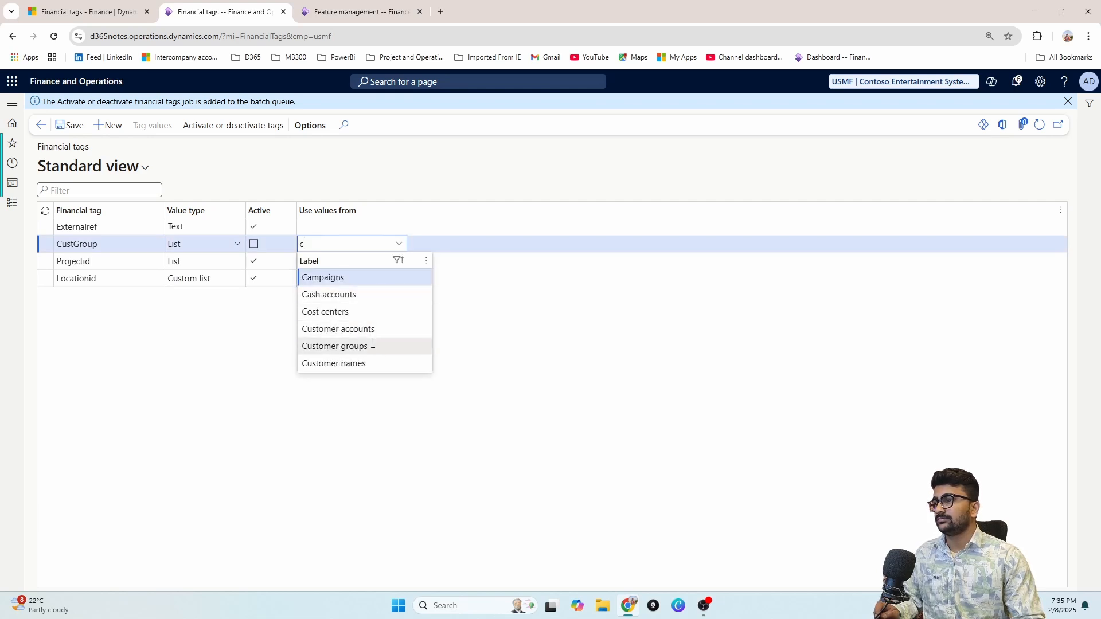
{"action": "left_click", "coordinate": [374, 345]}
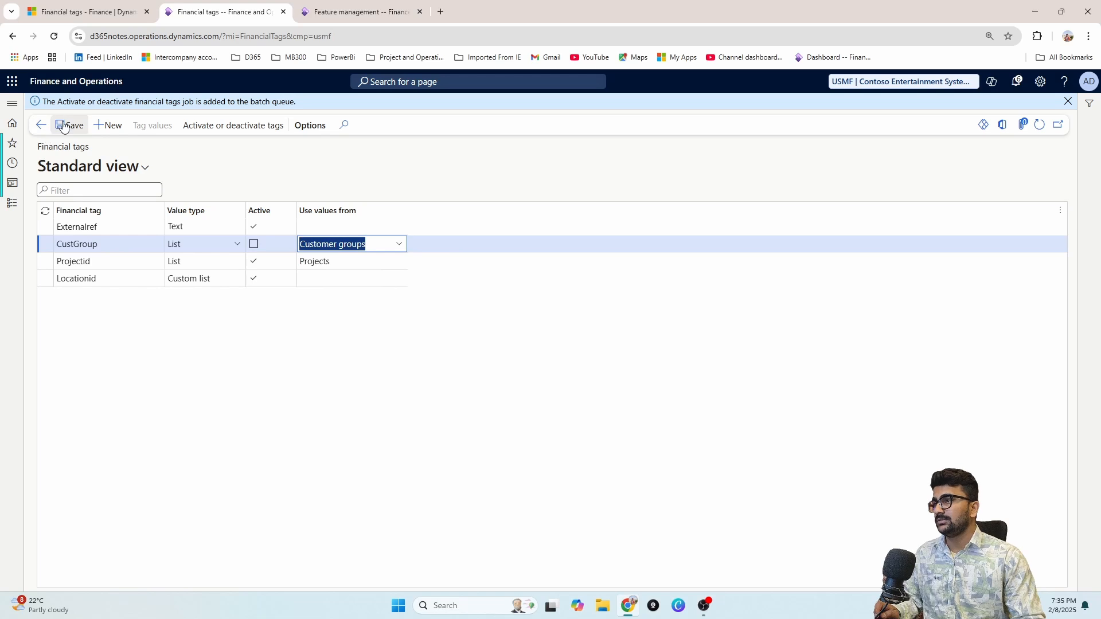
Step: Add an Employee financial tag of List type using values from Workers
{"action": "left_click", "coordinate": [108, 130]}
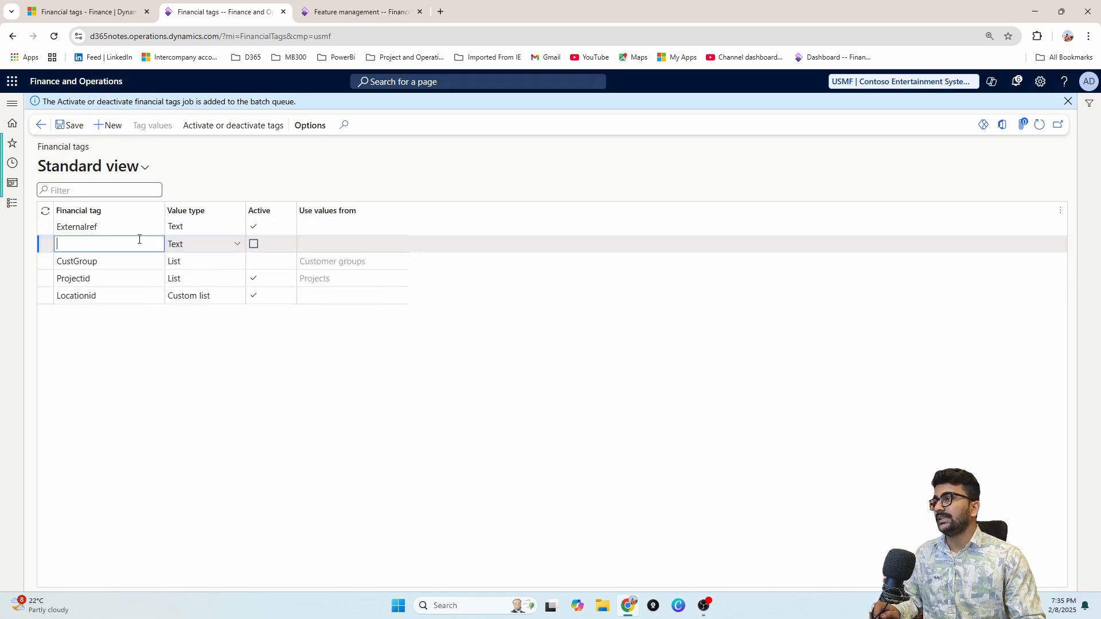
{"action": "type", "text": "Employee"}
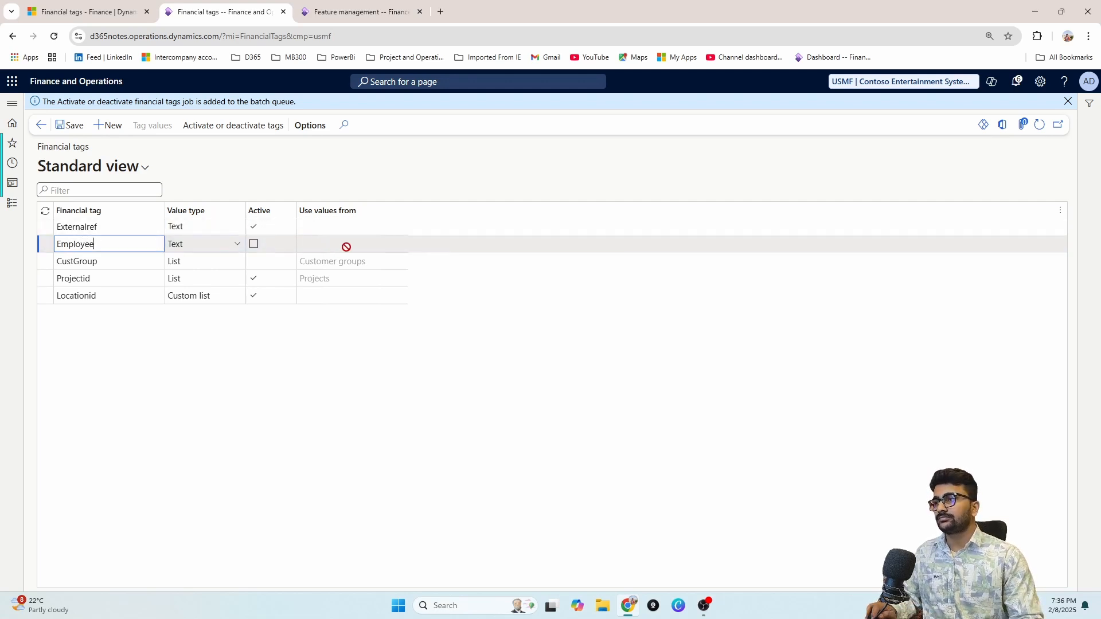
{"action": "left_click", "coordinate": [238, 245]}
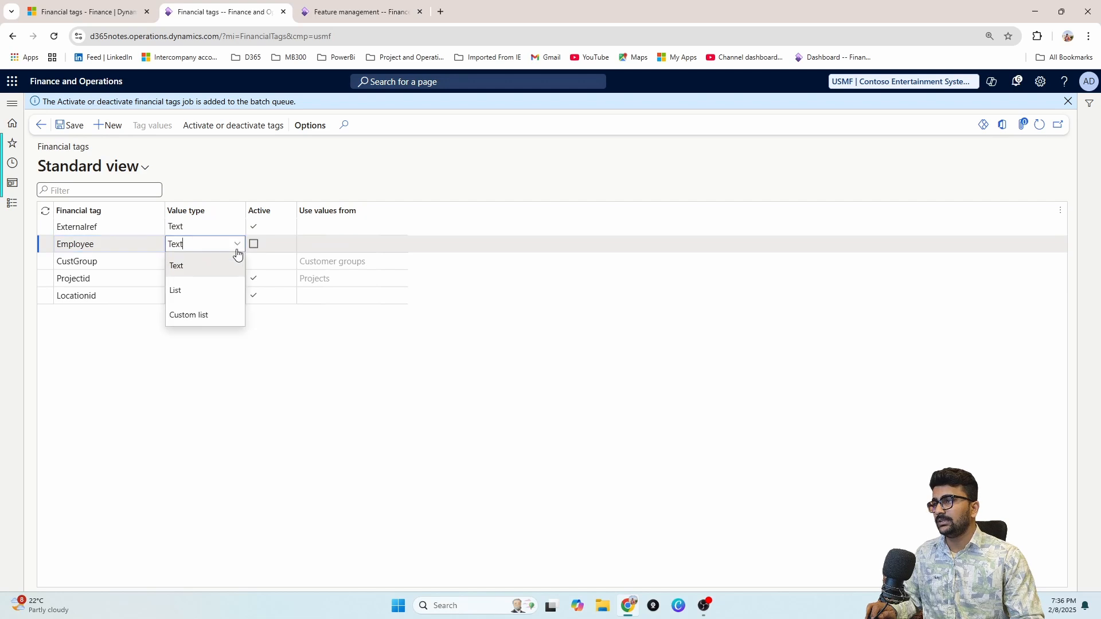
{"action": "left_click", "coordinate": [216, 290]}
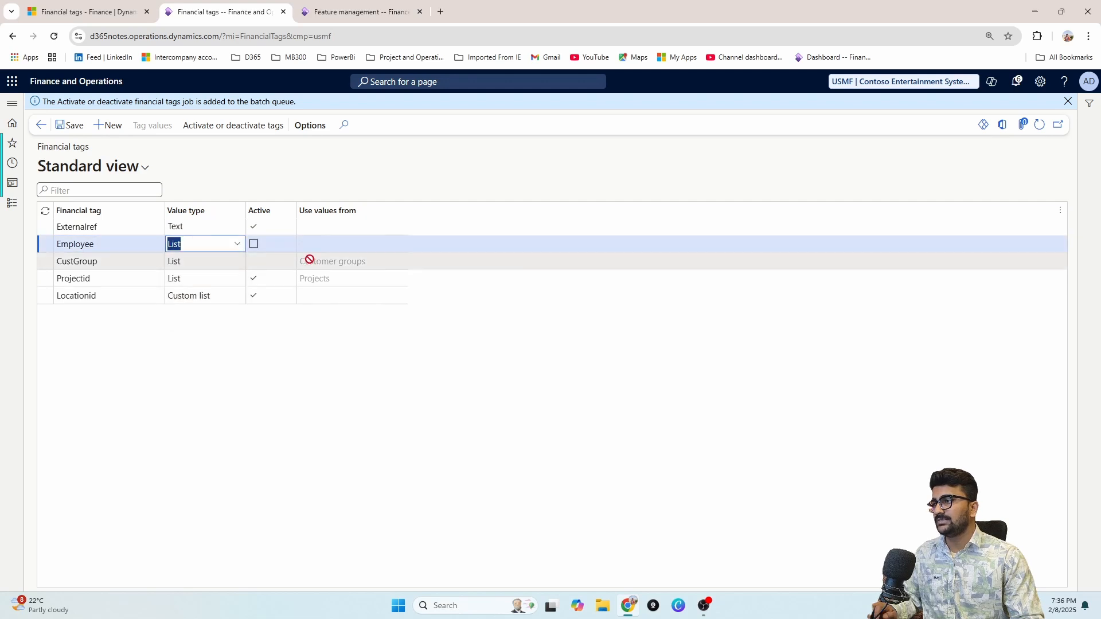
{"action": "left_click", "coordinate": [401, 245]}
{"action": "type", "text": "w"}
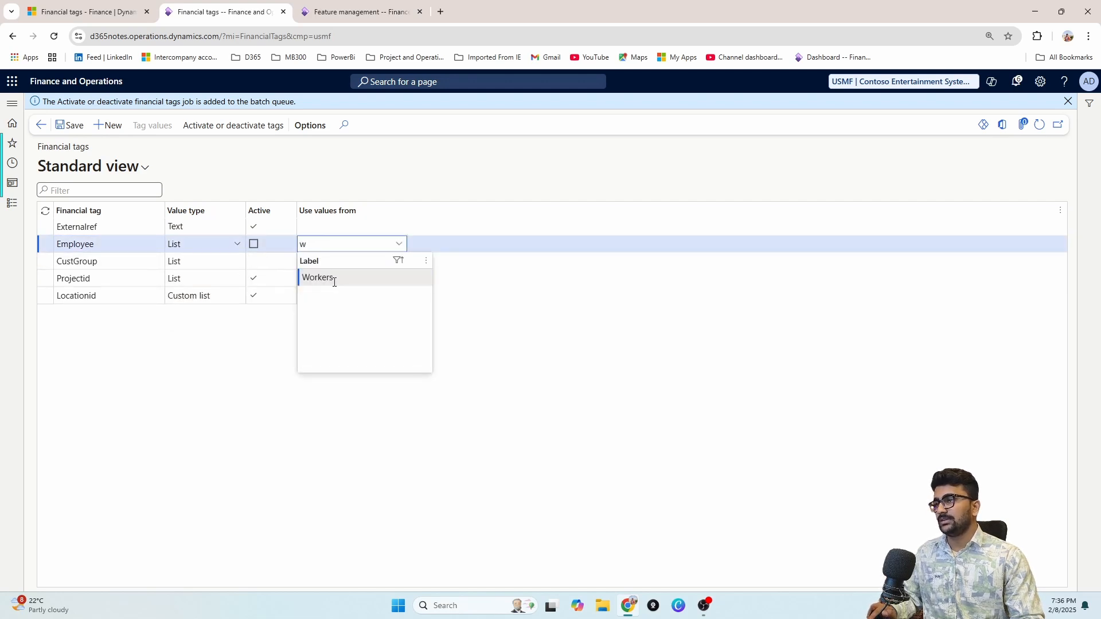
{"action": "left_click", "coordinate": [331, 277]}
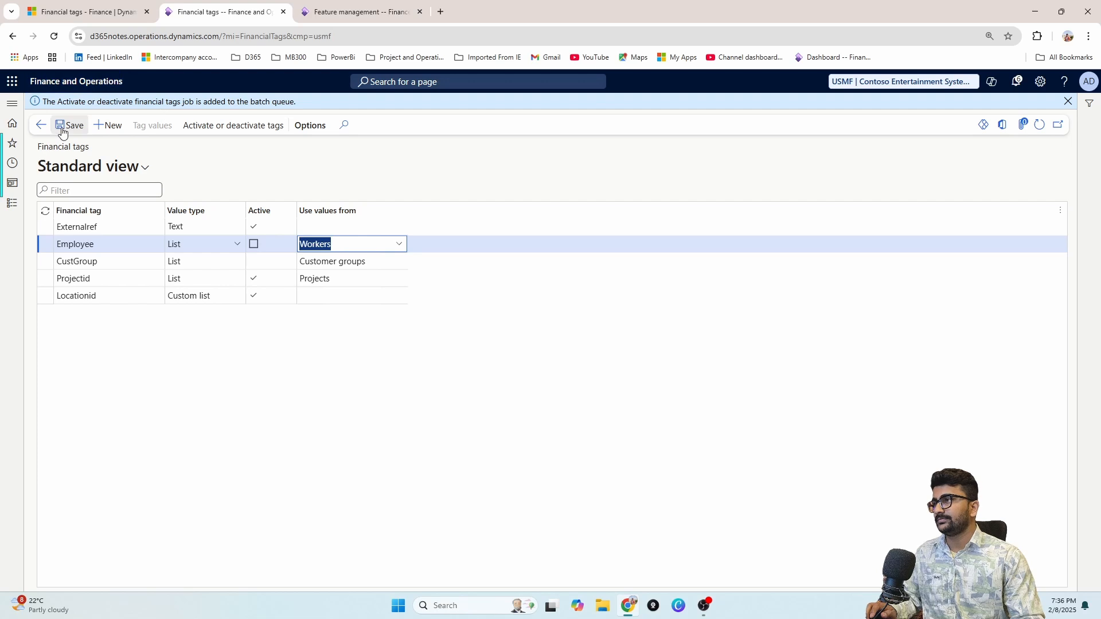
Step: Move CustGroup and Employee to the active tags, refresh the list, and return to the dashboard
{"action": "left_click", "coordinate": [222, 128]}
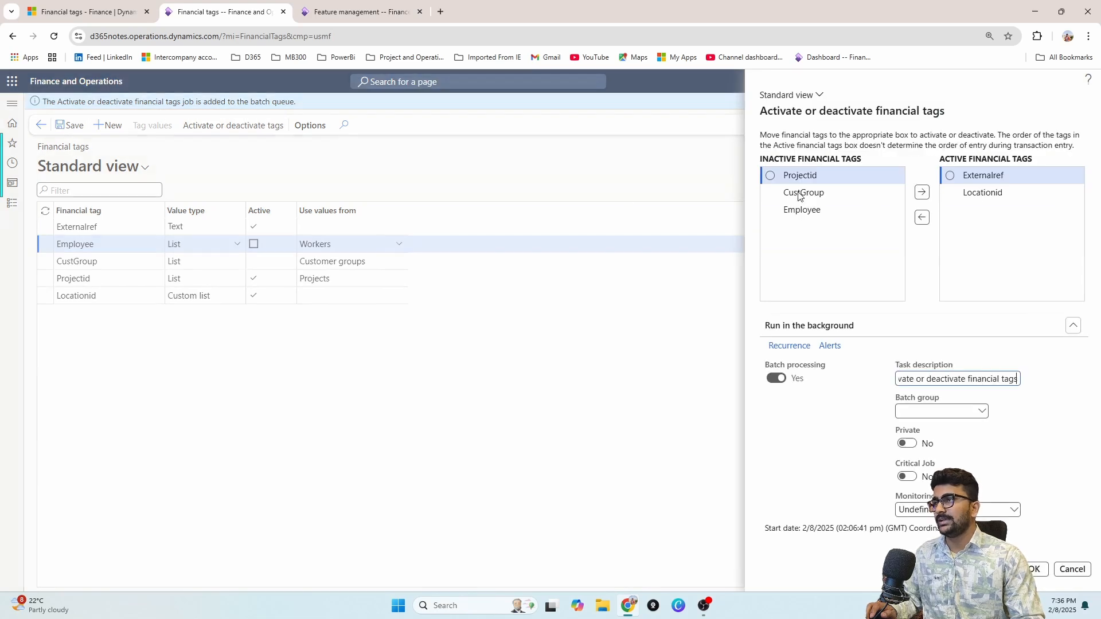
{"action": "left_click", "coordinate": [771, 209]}
{"action": "left_click", "coordinate": [771, 192]}
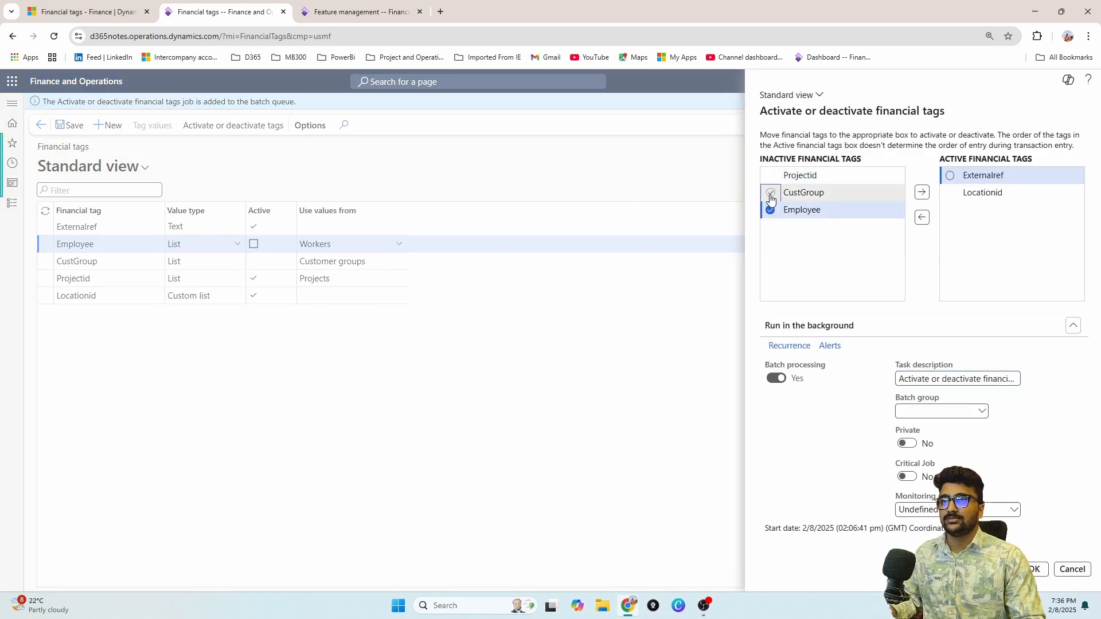
{"action": "left_click", "coordinate": [922, 193]}
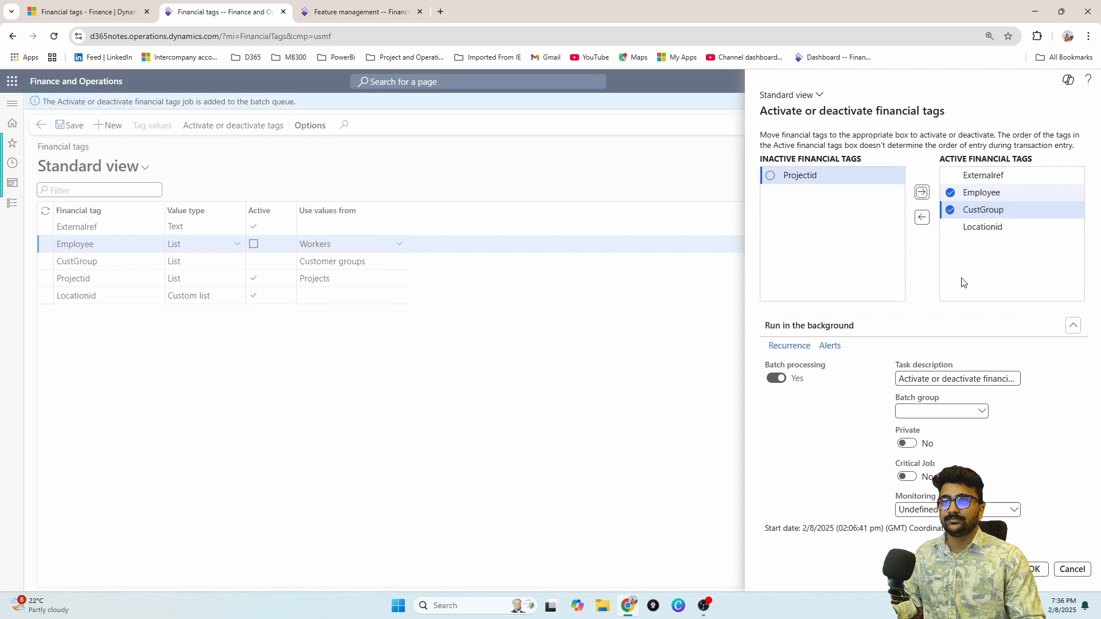
{"action": "left_click", "coordinate": [1040, 568]}
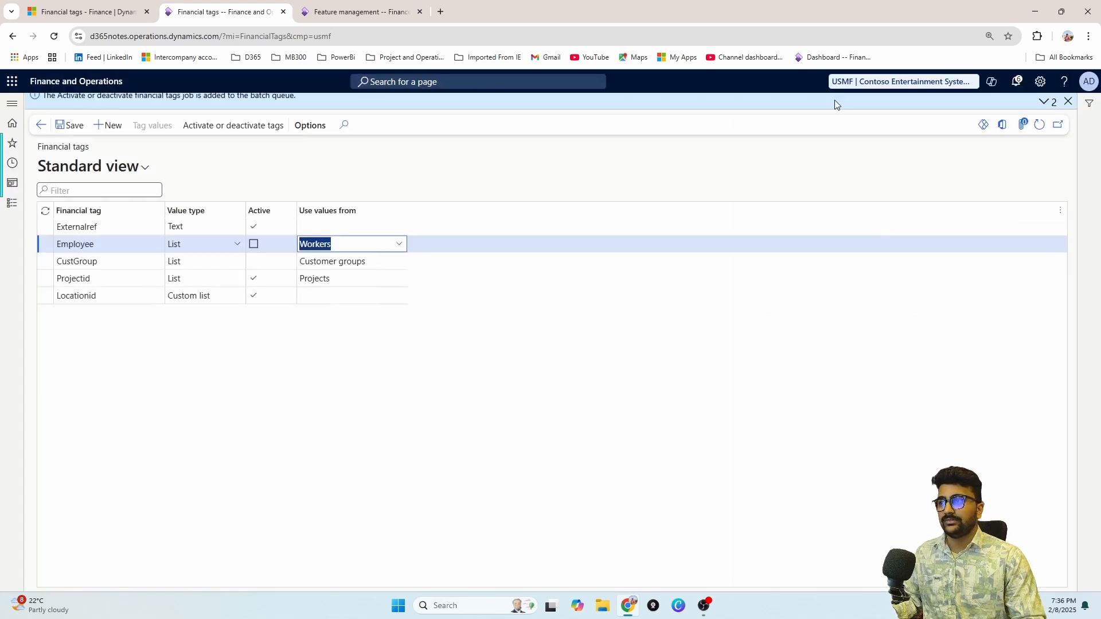
{"action": "left_click", "coordinate": [1040, 124]}
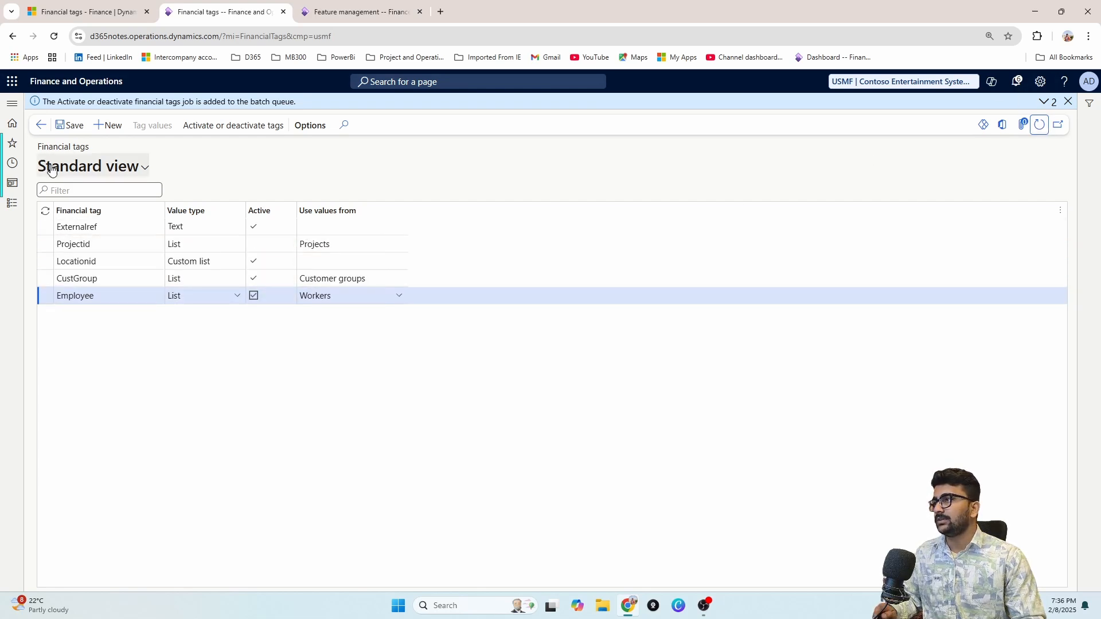
{"action": "left_click", "coordinate": [35, 126]}
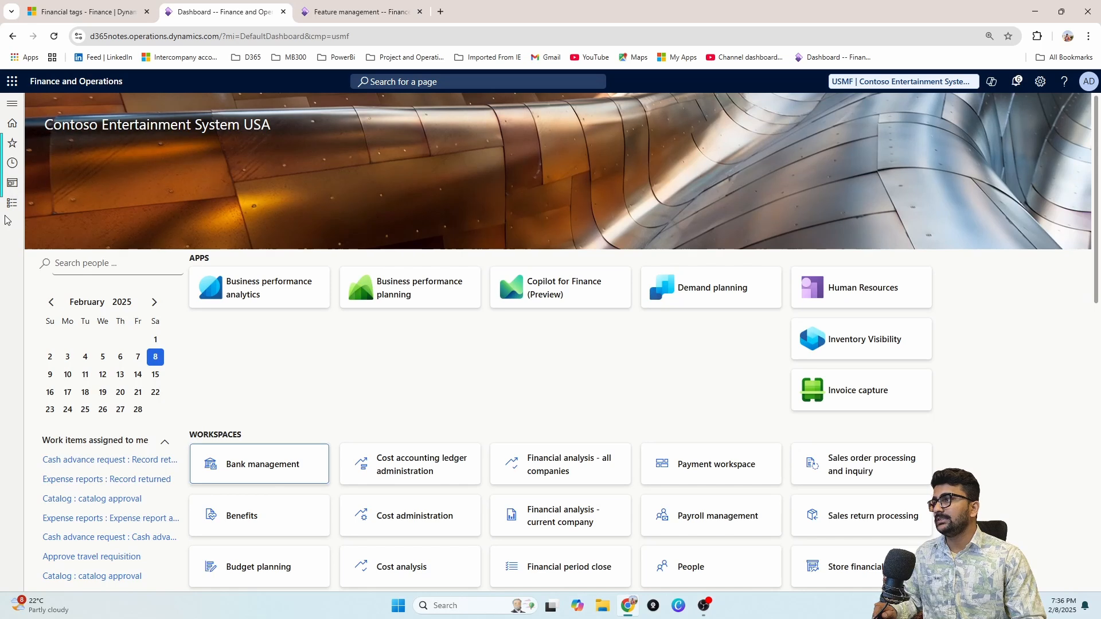
Step: Open the All sales orders list in Accounts receivable
{"action": "left_click", "coordinate": [12, 203]}
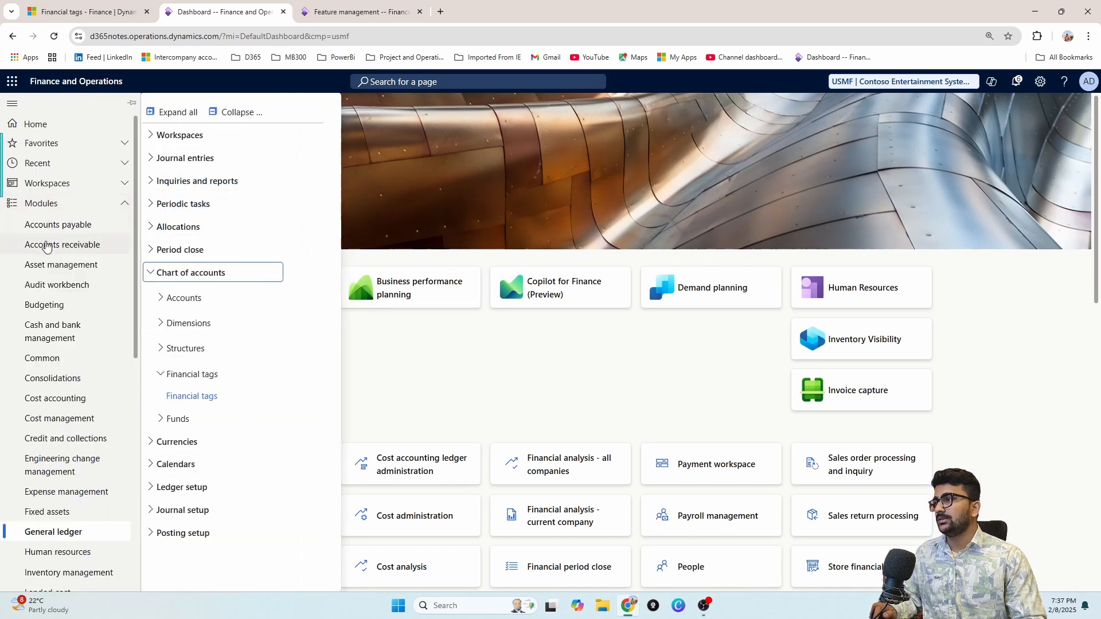
{"action": "left_click", "coordinate": [81, 245]}
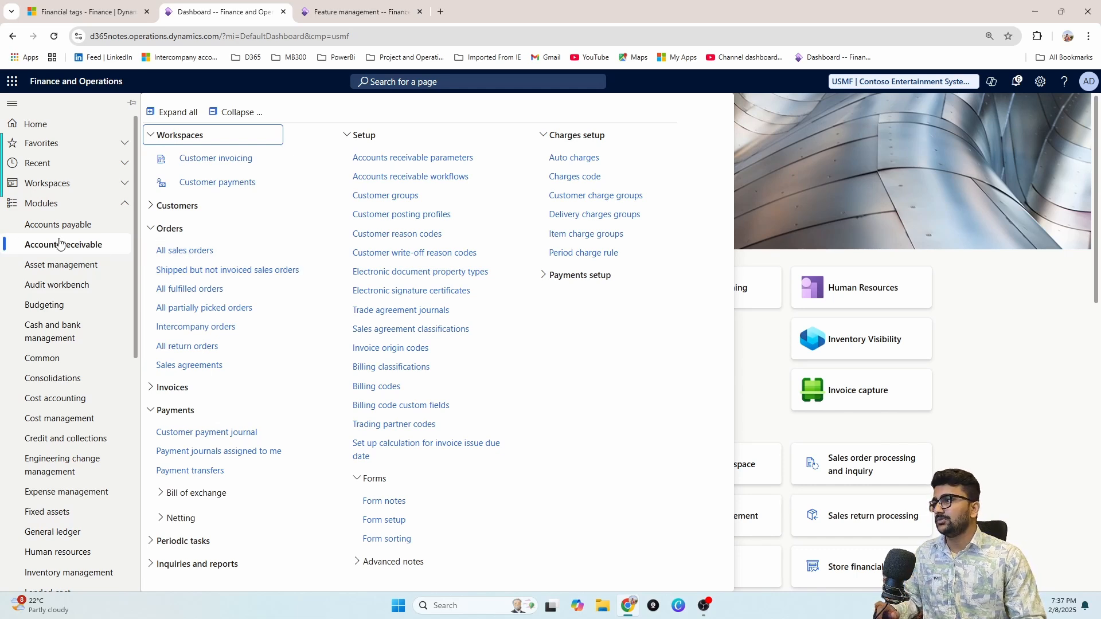
{"action": "left_click", "coordinate": [185, 255]}
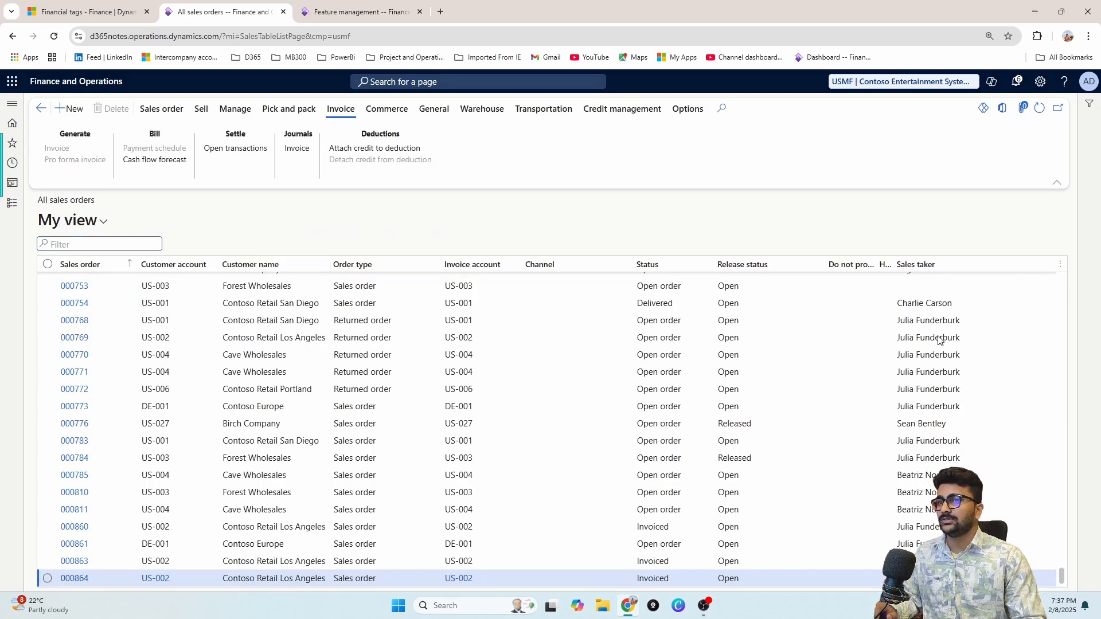
Step: Create a sales order for Contoso Retail Los Angeles with warehouse 13
{"action": "key", "text": "alt+n"}
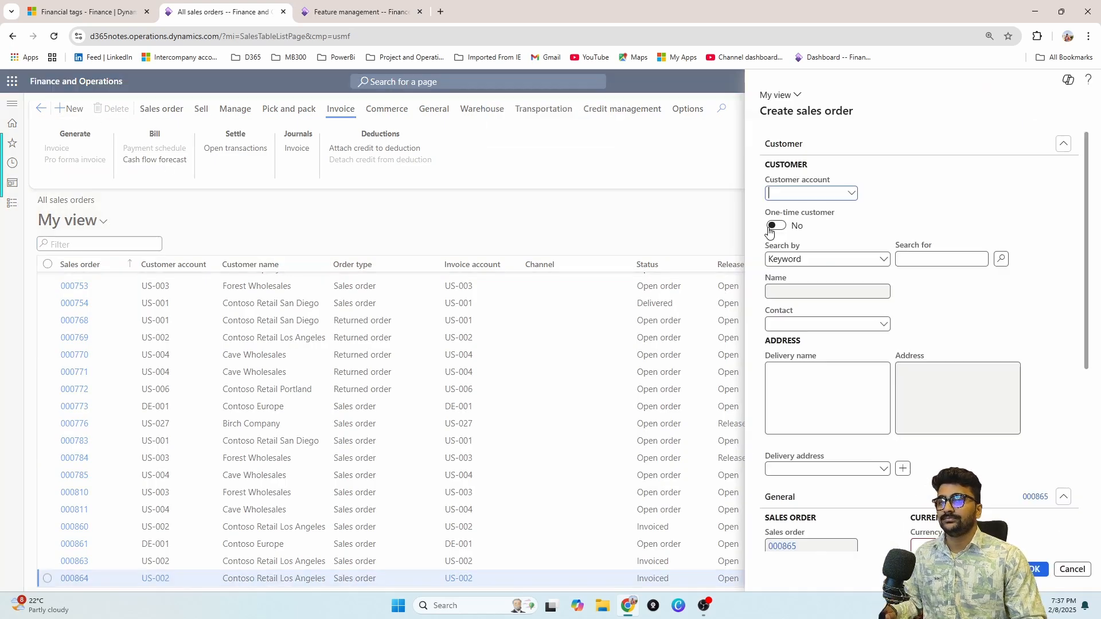
{"action": "left_click", "coordinate": [853, 195]}
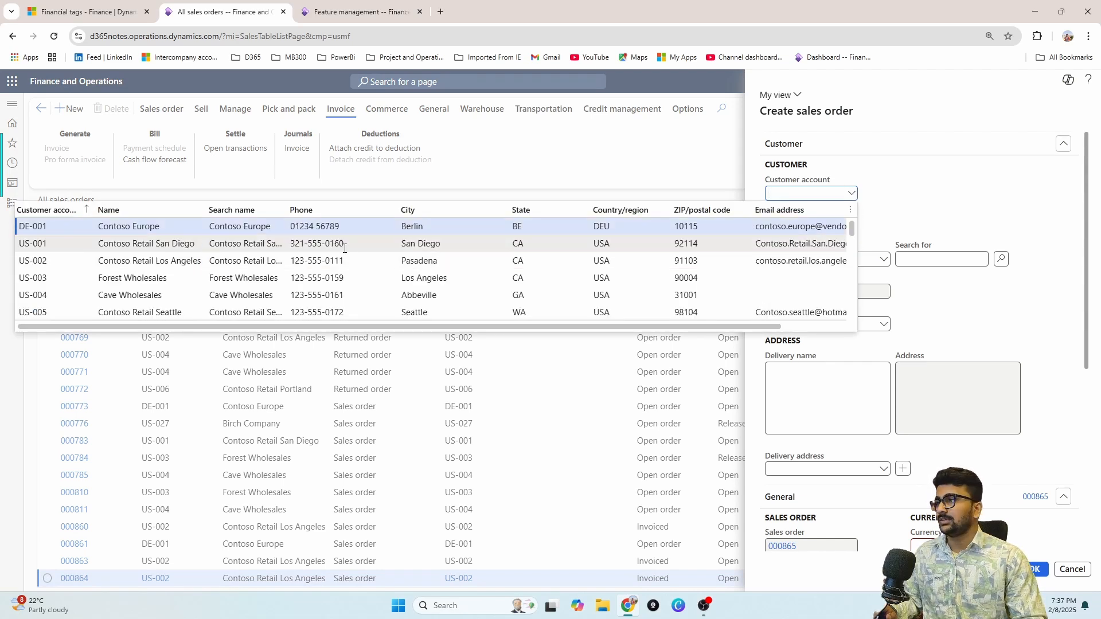
{"action": "left_click", "coordinate": [623, 262]}
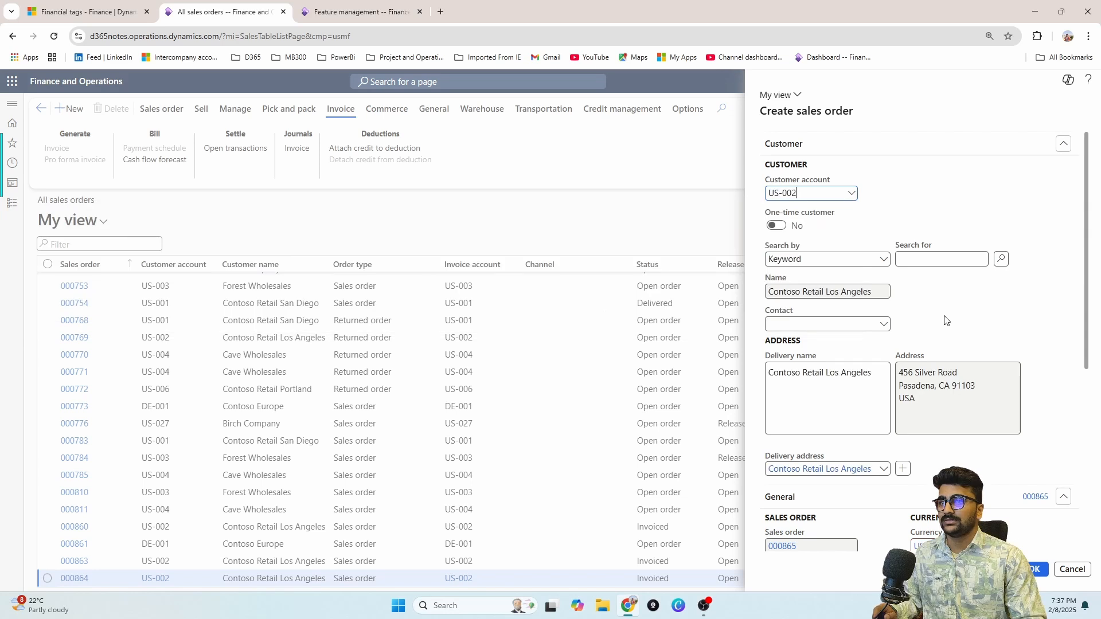
{"action": "scroll", "coordinate": [946, 321], "scroll_direction": "down", "scroll_amount": 5}
{"action": "left_click", "coordinate": [962, 346]}
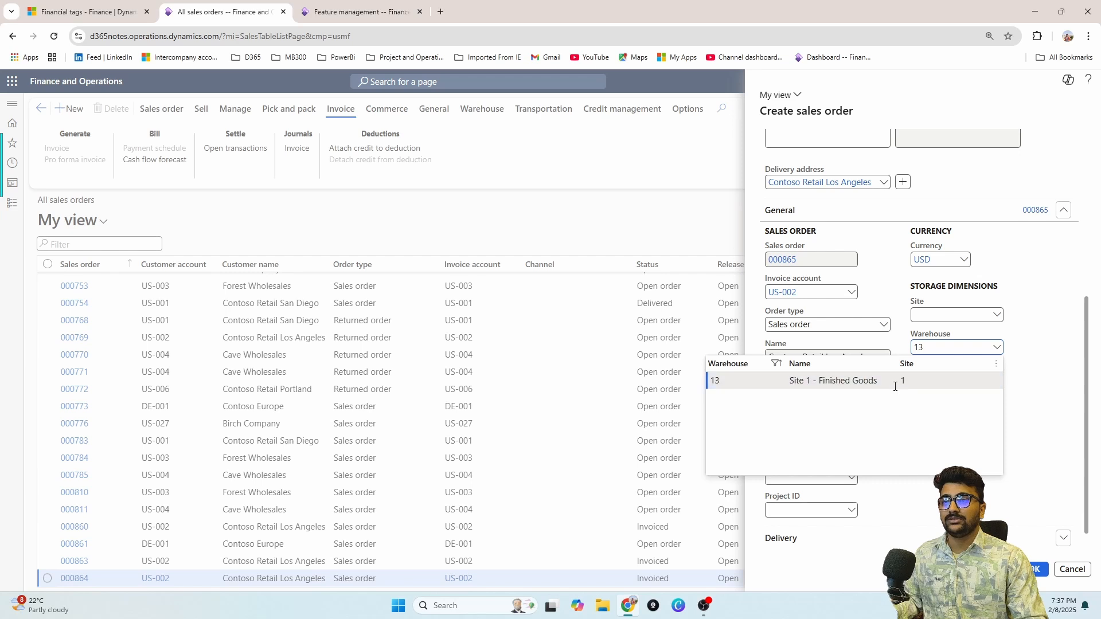
{"action": "type", "text": "13"}
{"action": "key", "text": "Return"}
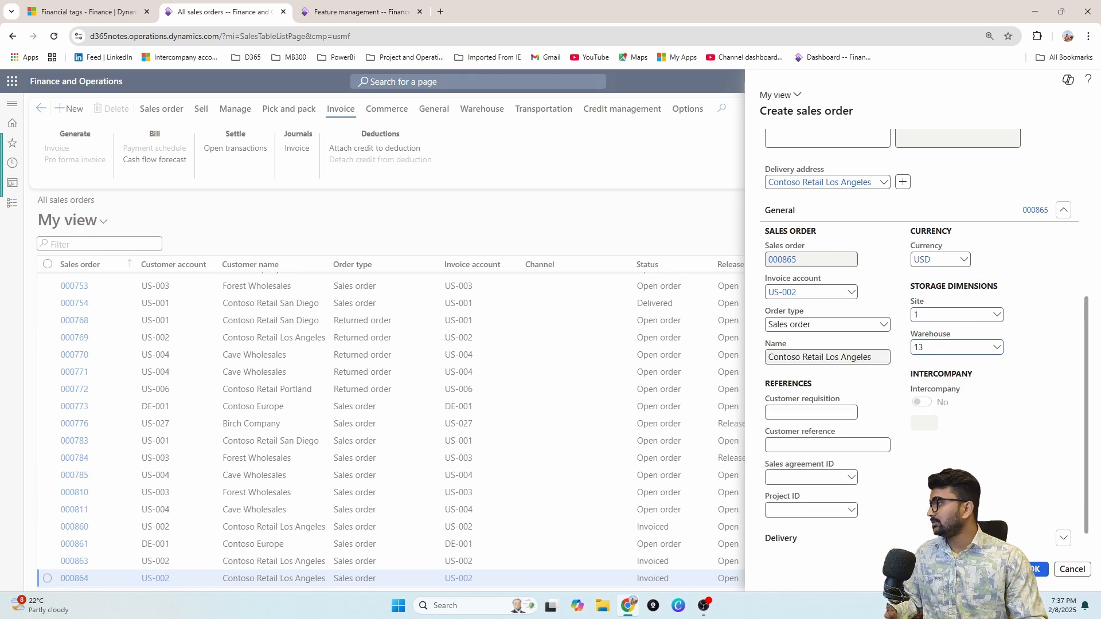
{"action": "left_click", "coordinate": [1036, 569]}
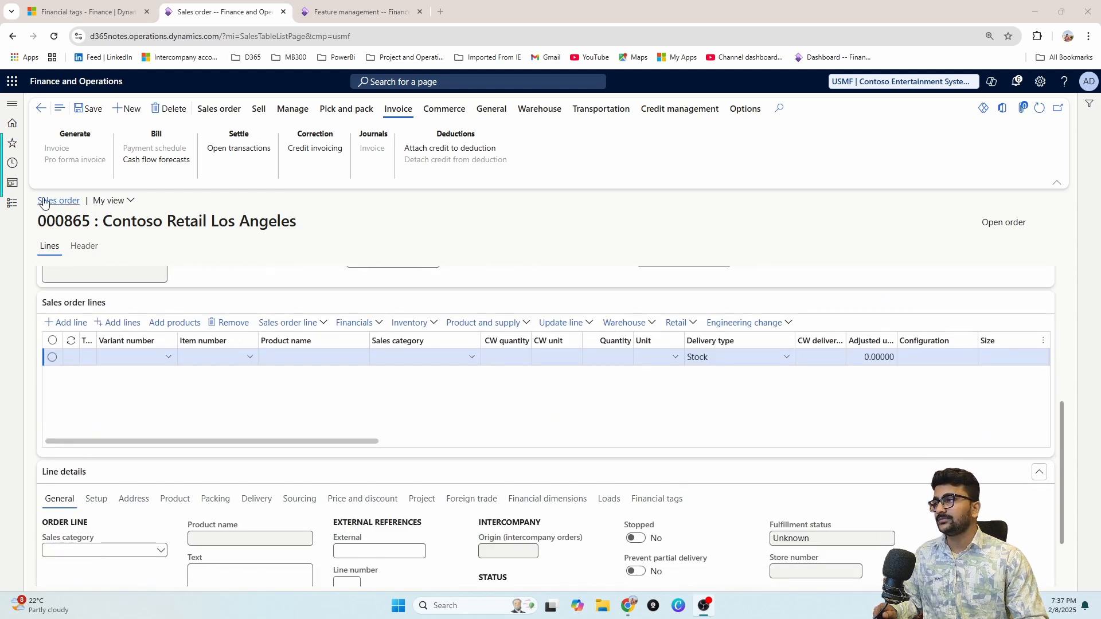
Step: On the order header, enter the external reference tag value and set Locationid to Jaipur
{"action": "left_click", "coordinate": [84, 246]}
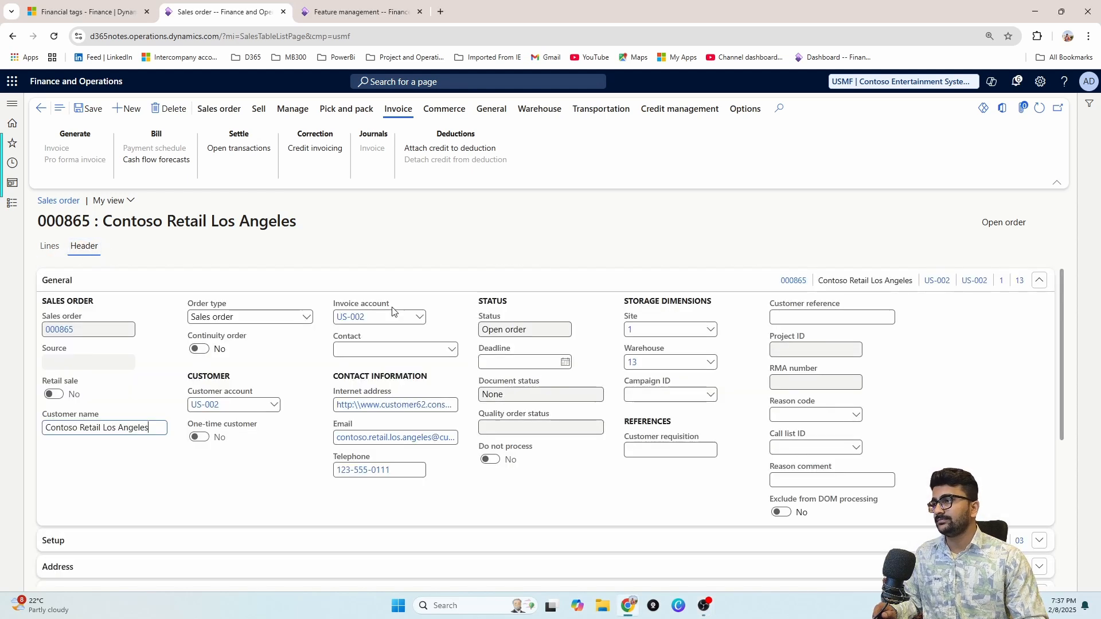
{"action": "scroll", "coordinate": [373, 323], "scroll_direction": "down", "scroll_amount": 6}
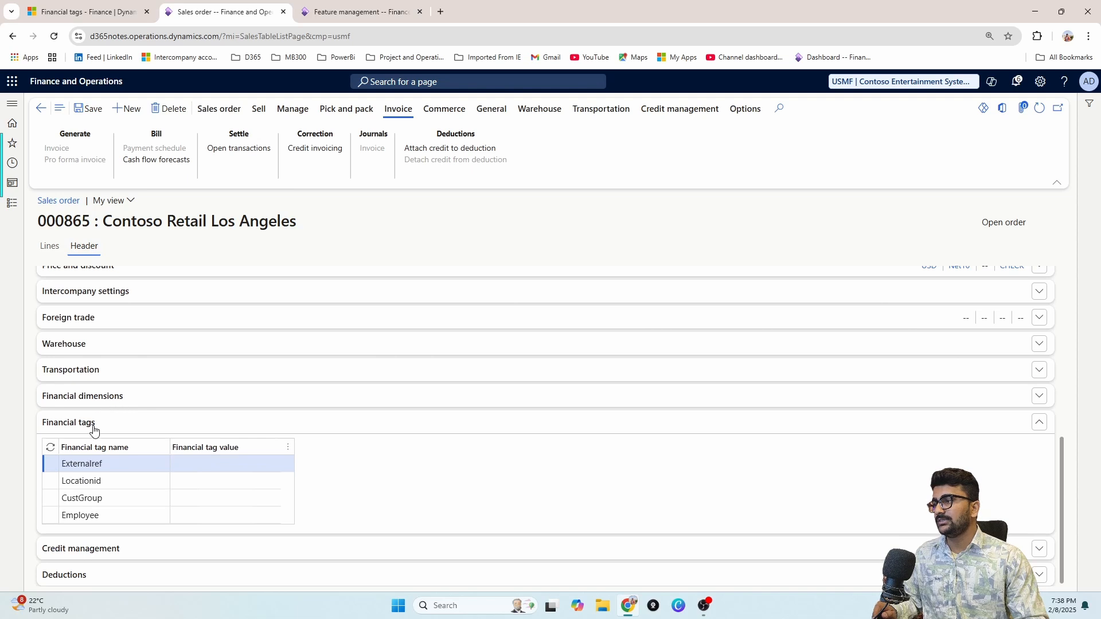
{"action": "left_click", "coordinate": [257, 466]}
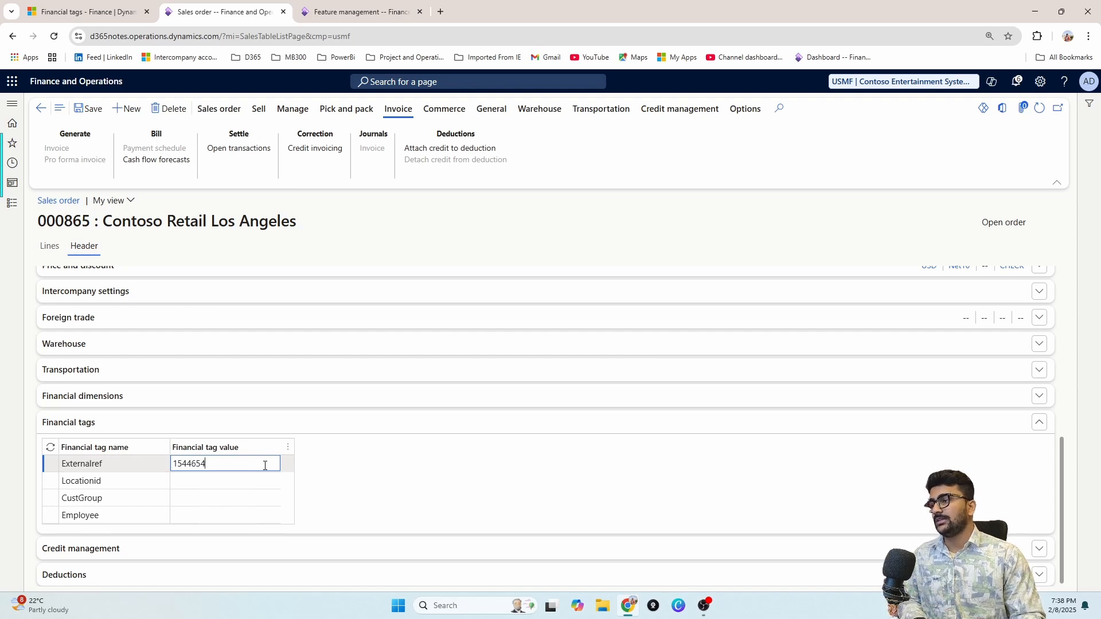
{"action": "left_click", "coordinate": [256, 482]}
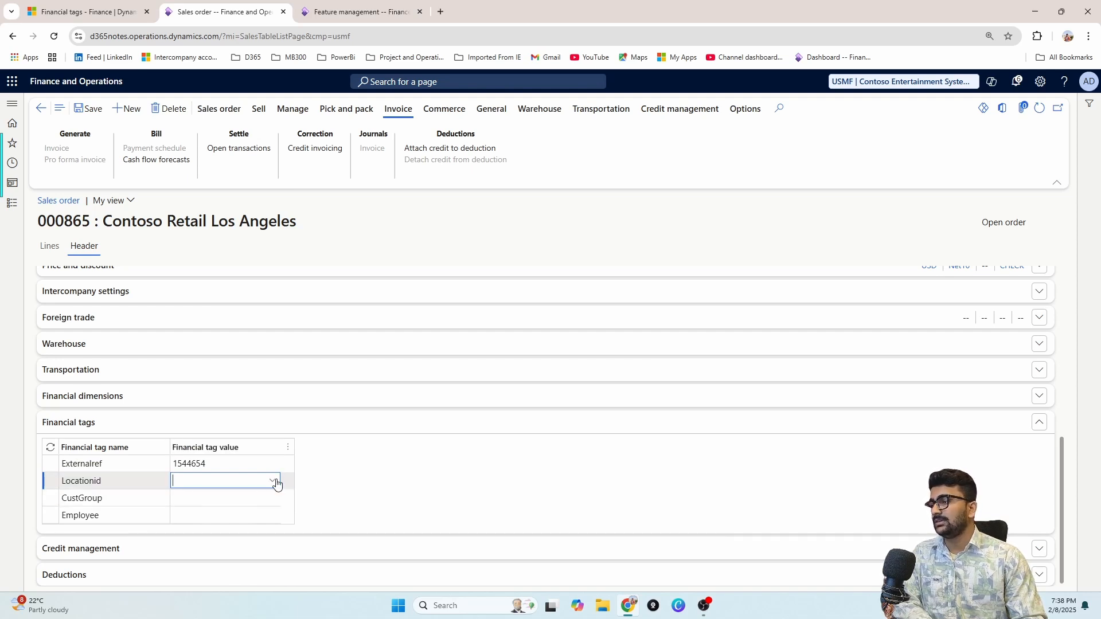
{"action": "left_click", "coordinate": [277, 484]}
{"action": "left_click", "coordinate": [246, 378]}
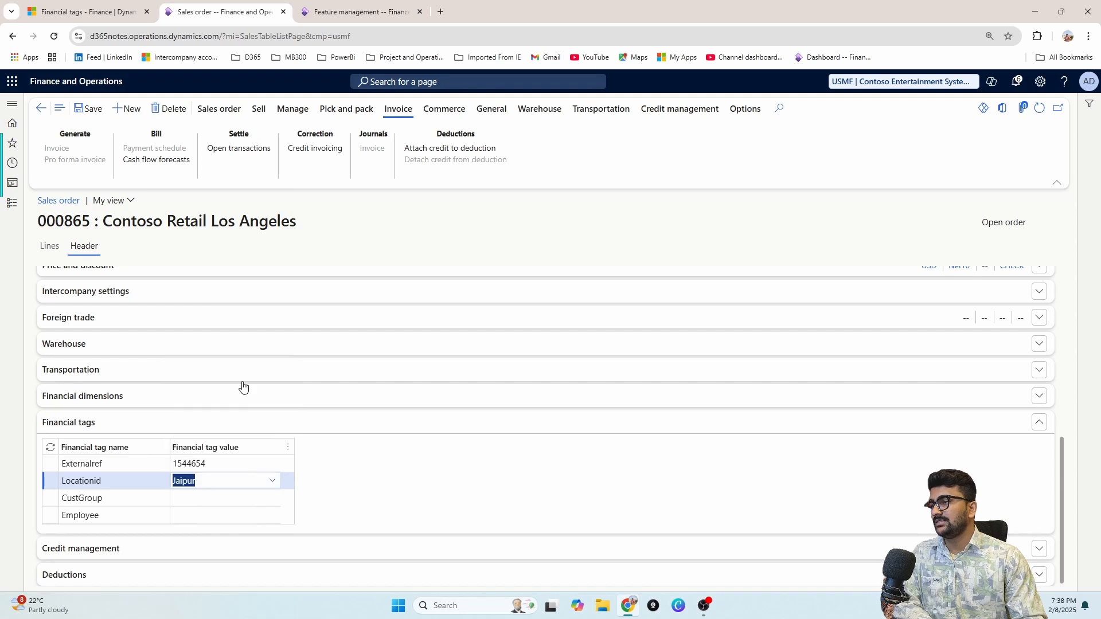
Step: Set the header's CustGroup tag to Retail customers and assign an employee to the Employee tag
{"action": "left_click", "coordinate": [255, 499]}
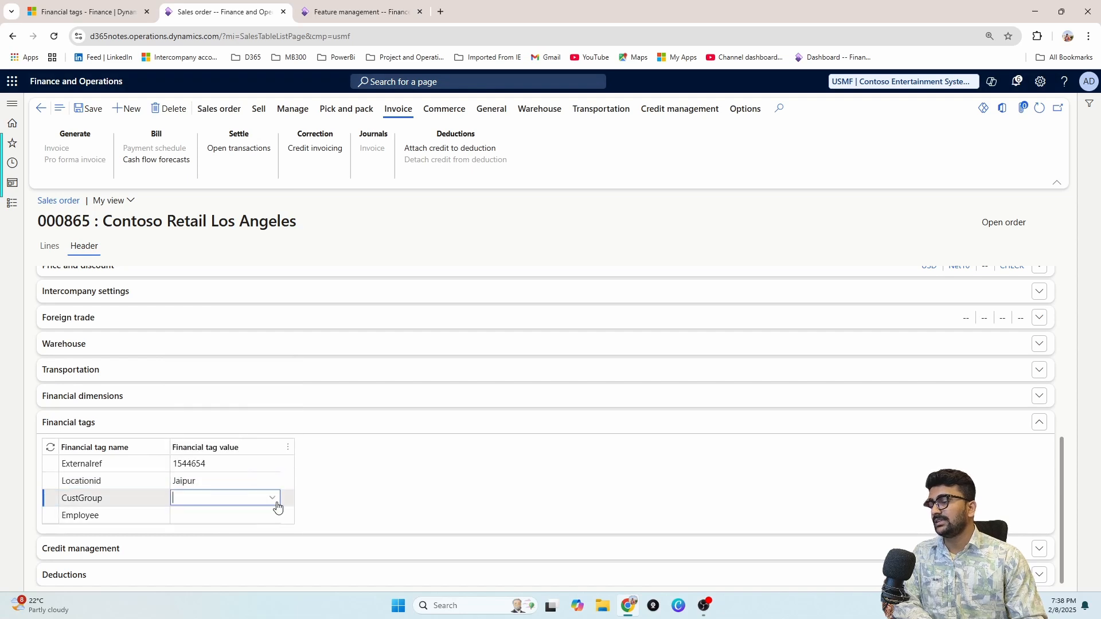
{"action": "left_click", "coordinate": [275, 500]}
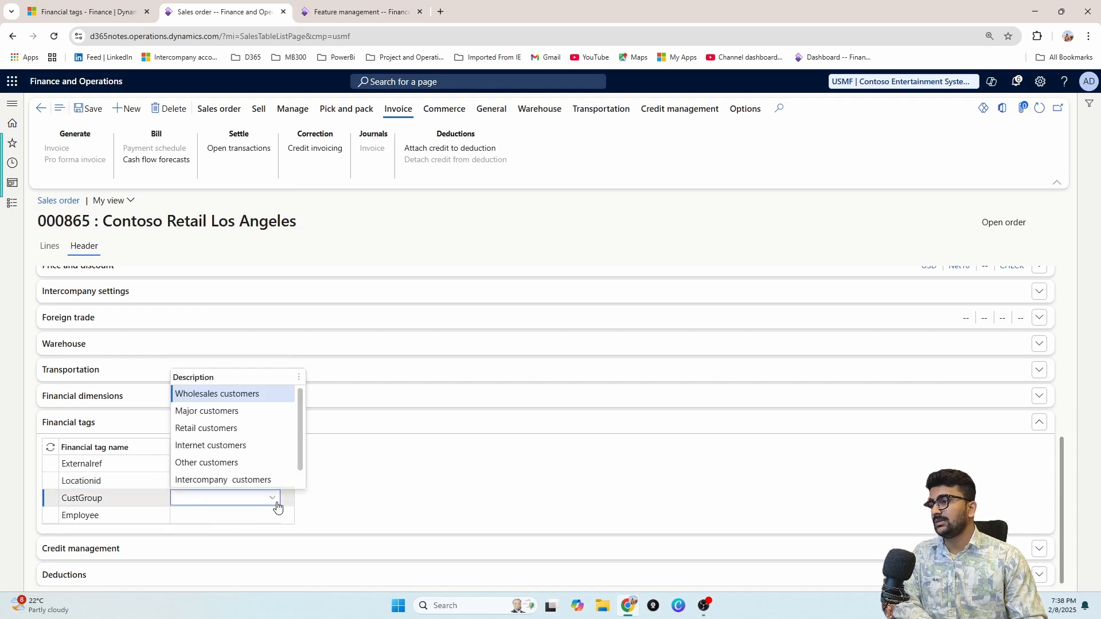
{"action": "left_click", "coordinate": [226, 432]}
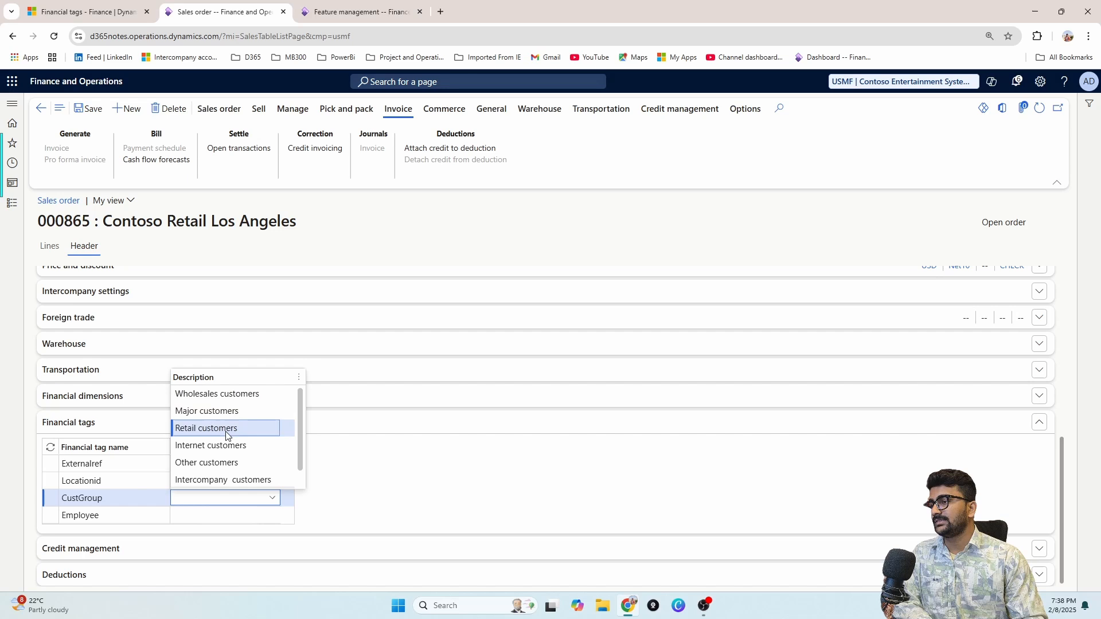
{"action": "left_click", "coordinate": [258, 518]}
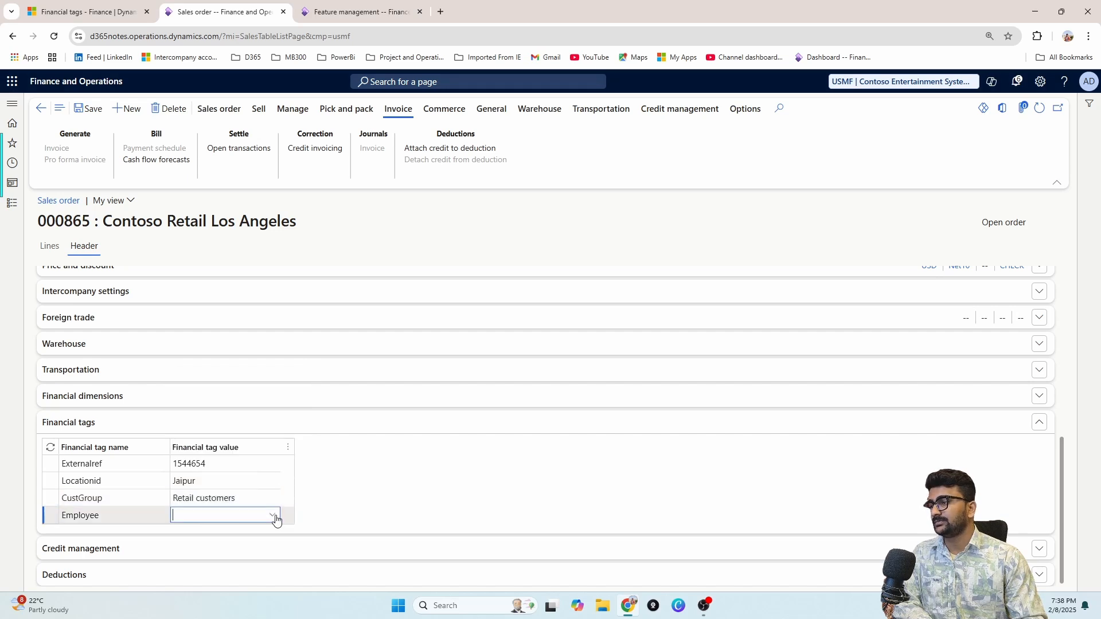
{"action": "left_click", "coordinate": [276, 519]}
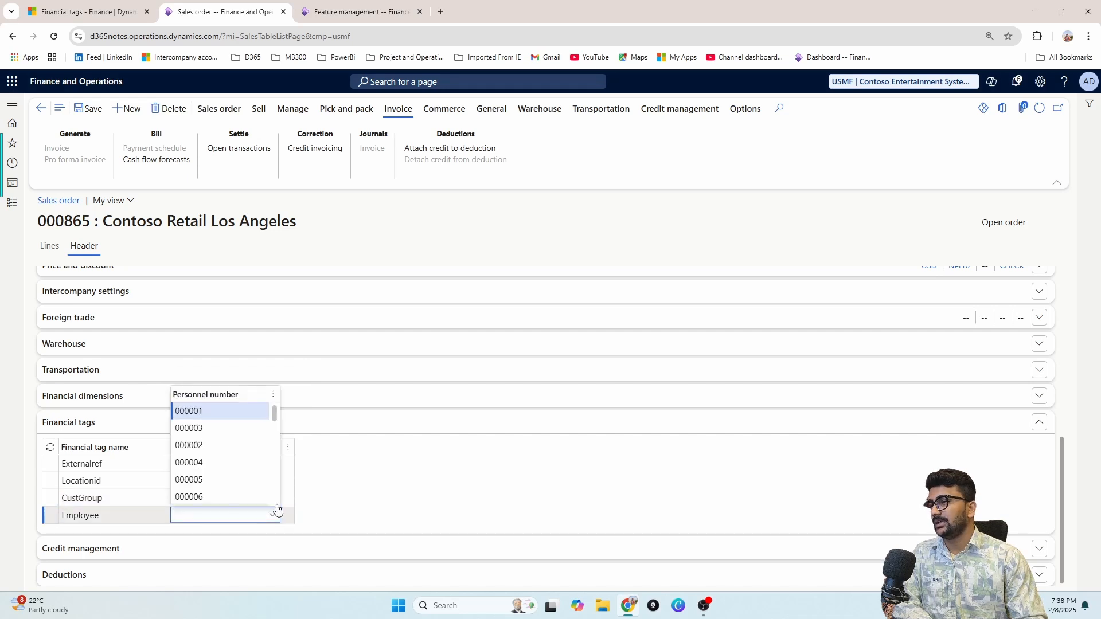
{"action": "left_click", "coordinate": [223, 431]}
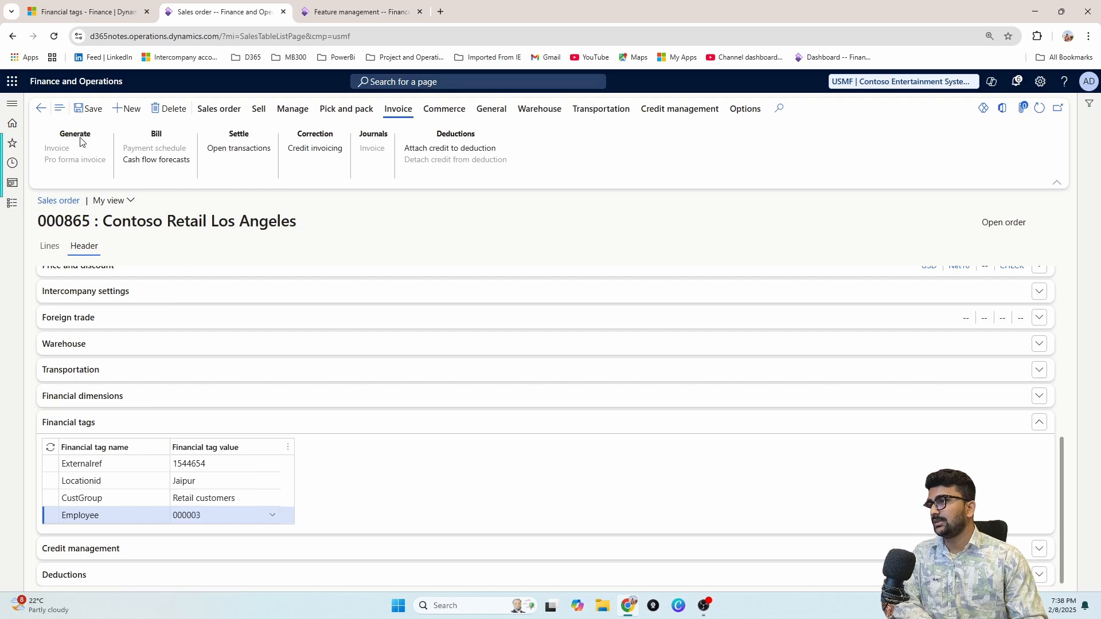
{"action": "left_click", "coordinate": [49, 247]}
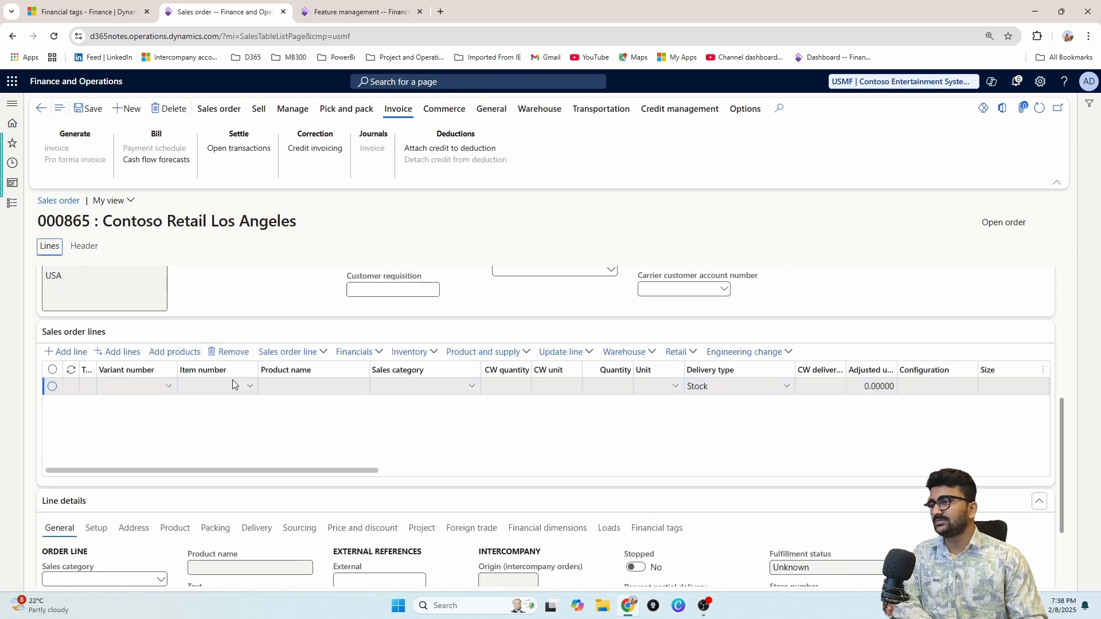
Step: Add item 1000, Surface Pro 128 GB, as an order line and view its financial tags
{"action": "left_click", "coordinate": [250, 388]}
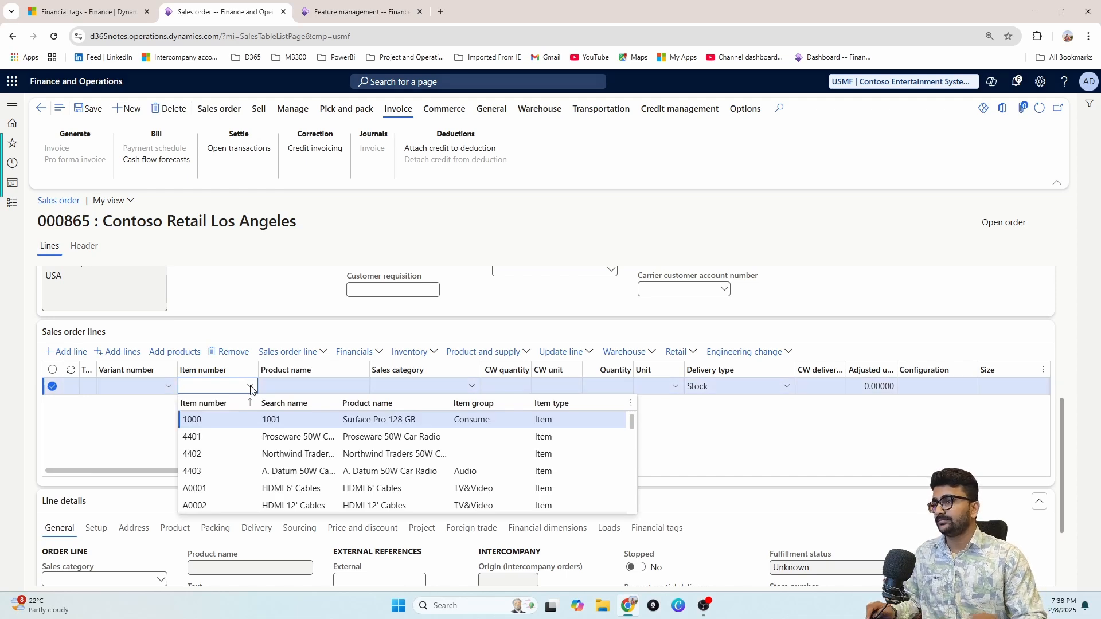
{"action": "left_click", "coordinate": [281, 420]}
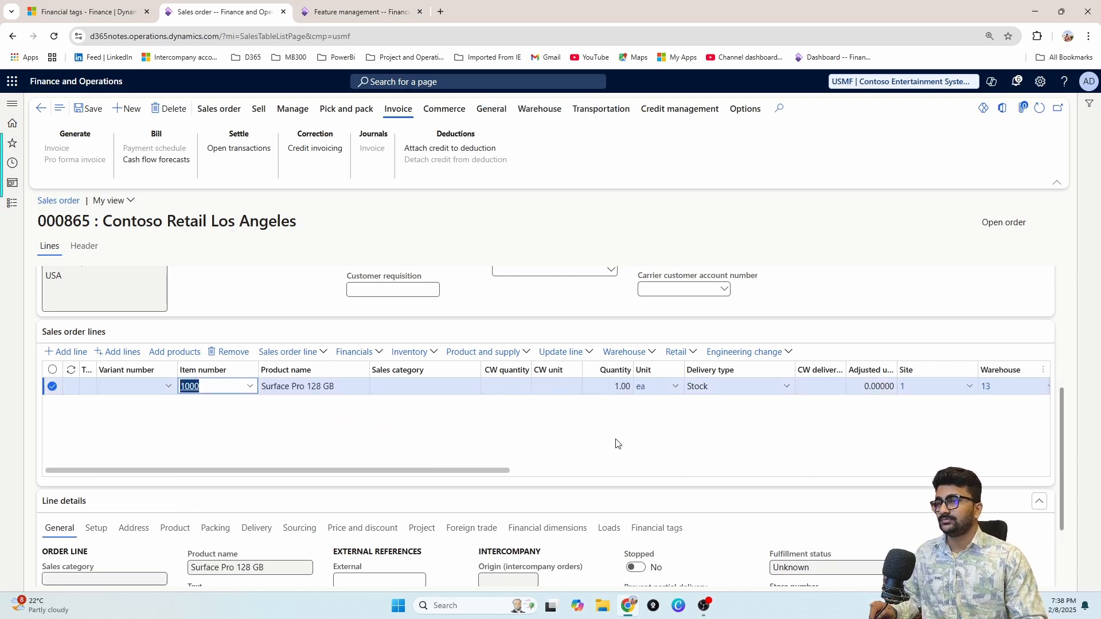
{"action": "left_click_drag", "start_coordinate": [426, 465], "coordinate": [693, 469]}
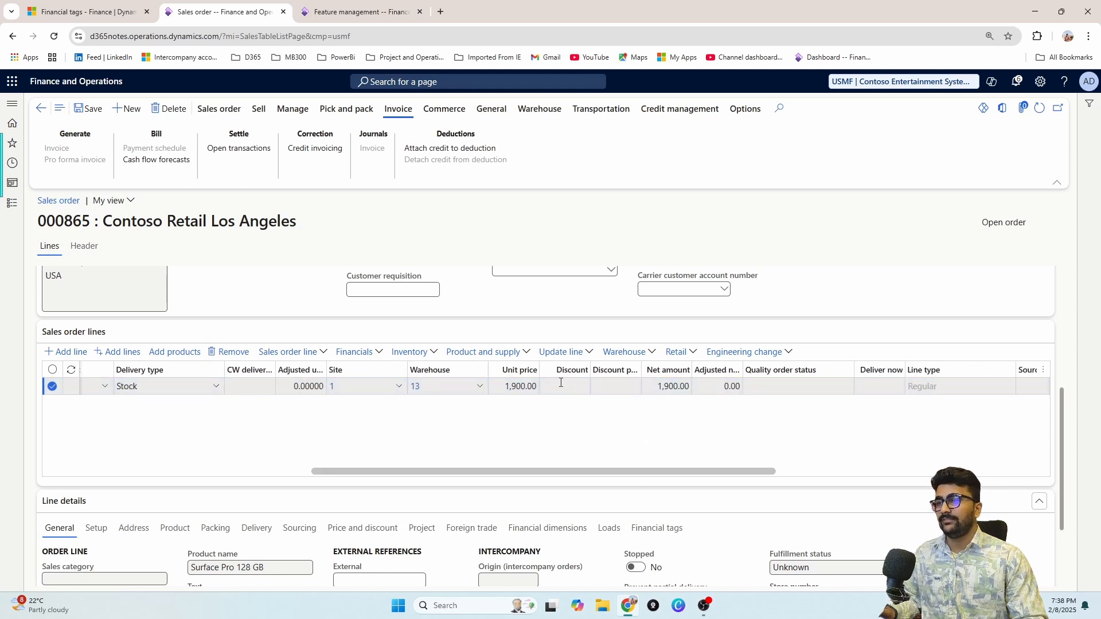
{"action": "left_click_drag", "start_coordinate": [505, 471], "coordinate": [265, 437]}
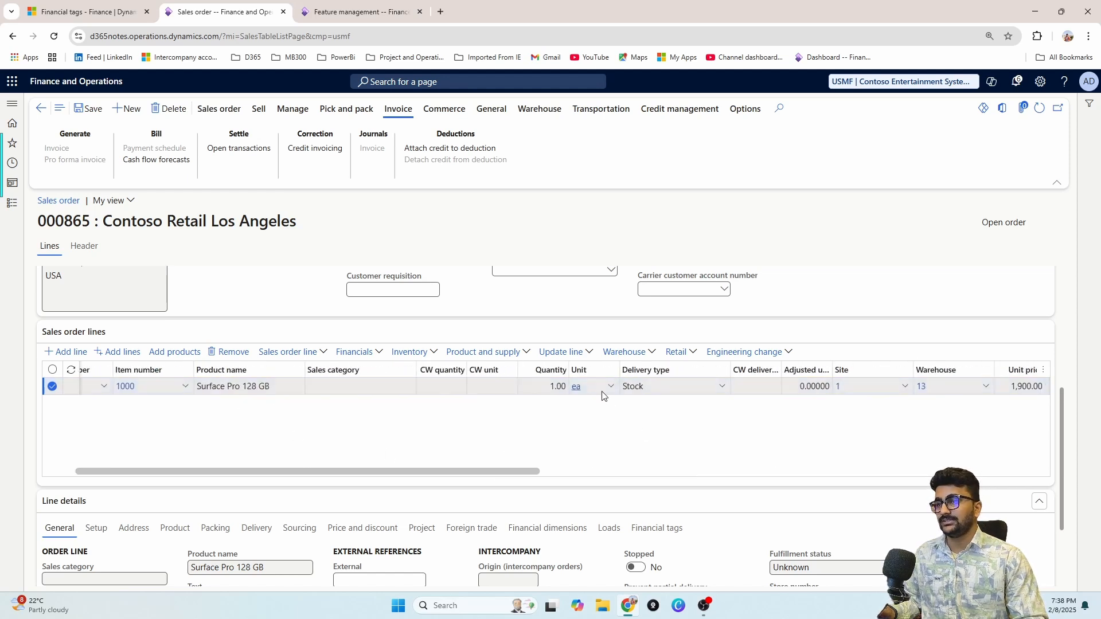
{"action": "left_click_drag", "start_coordinate": [516, 469], "coordinate": [708, 469]}
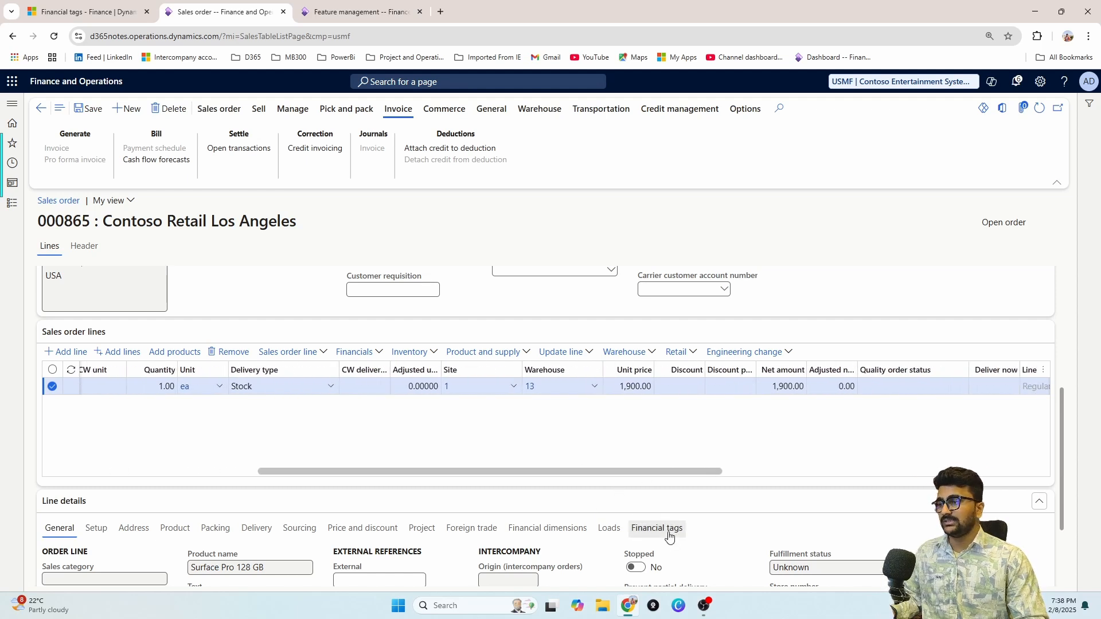
{"action": "scroll", "coordinate": [402, 424], "scroll_direction": "down", "scroll_amount": 2}
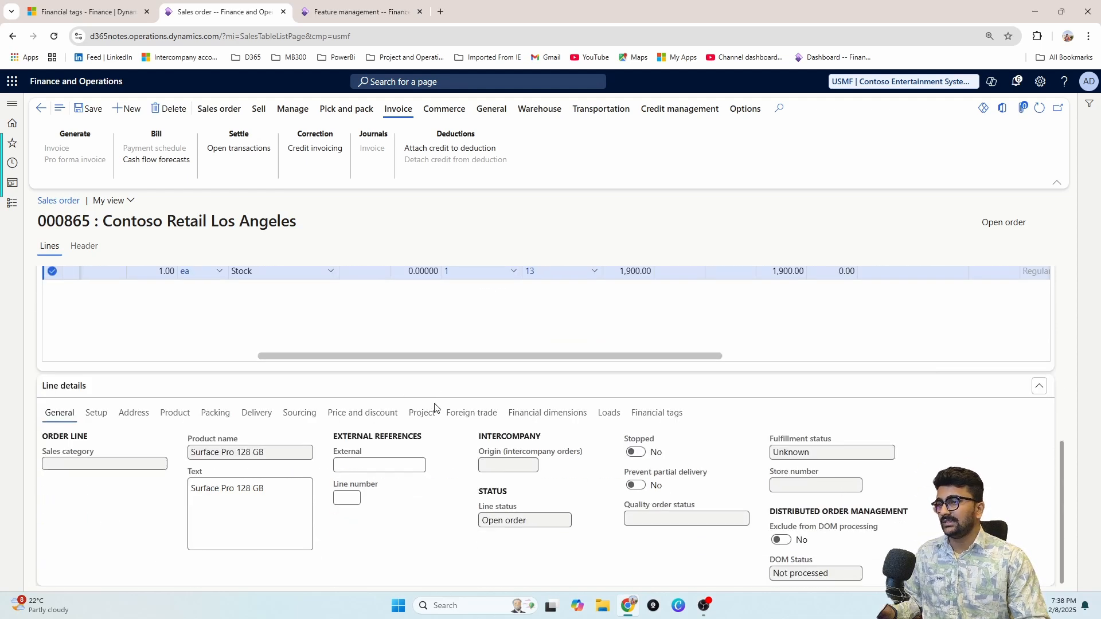
{"action": "left_click", "coordinate": [654, 418]}
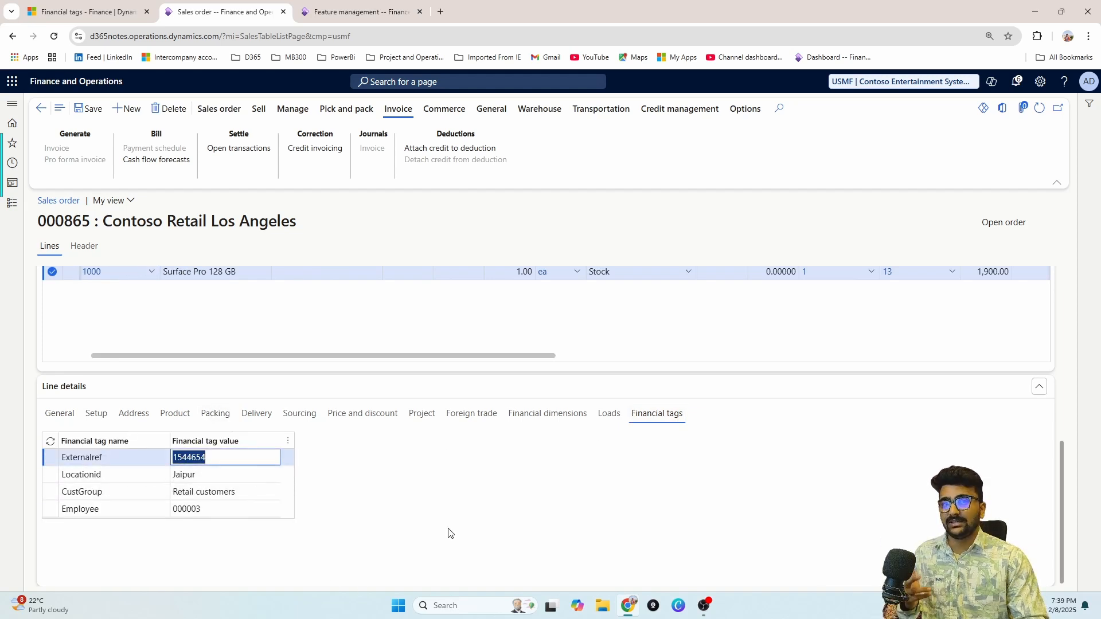
Step: Confirm sales order 000865 using Confirm now on the Sell tab
{"action": "left_click", "coordinate": [220, 109]}
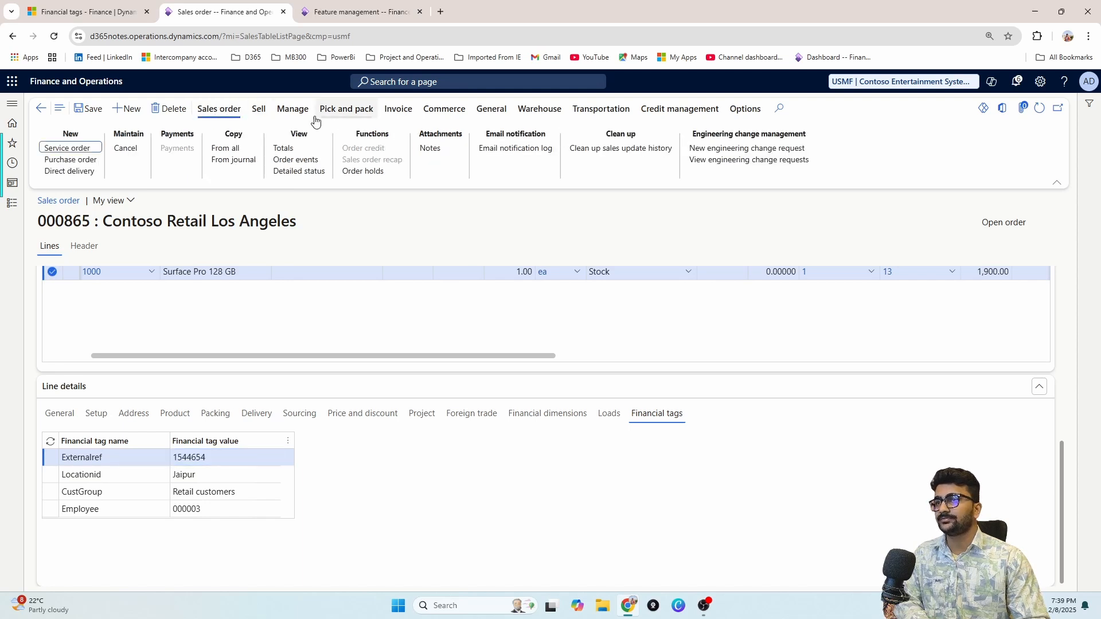
{"action": "left_click", "coordinate": [259, 110]}
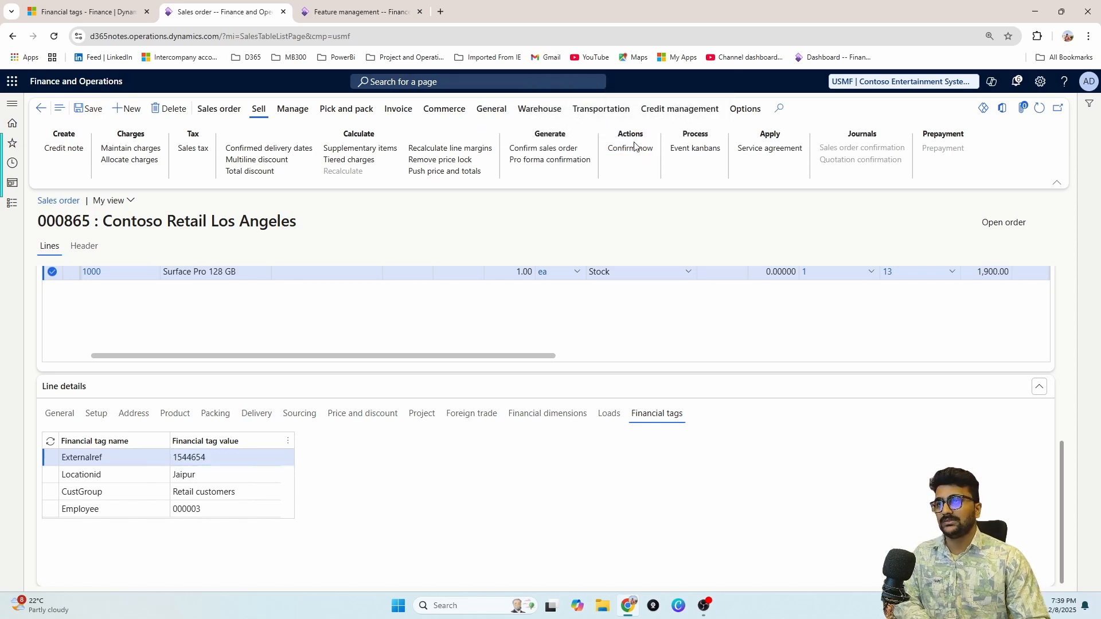
{"action": "left_click", "coordinate": [634, 147]}
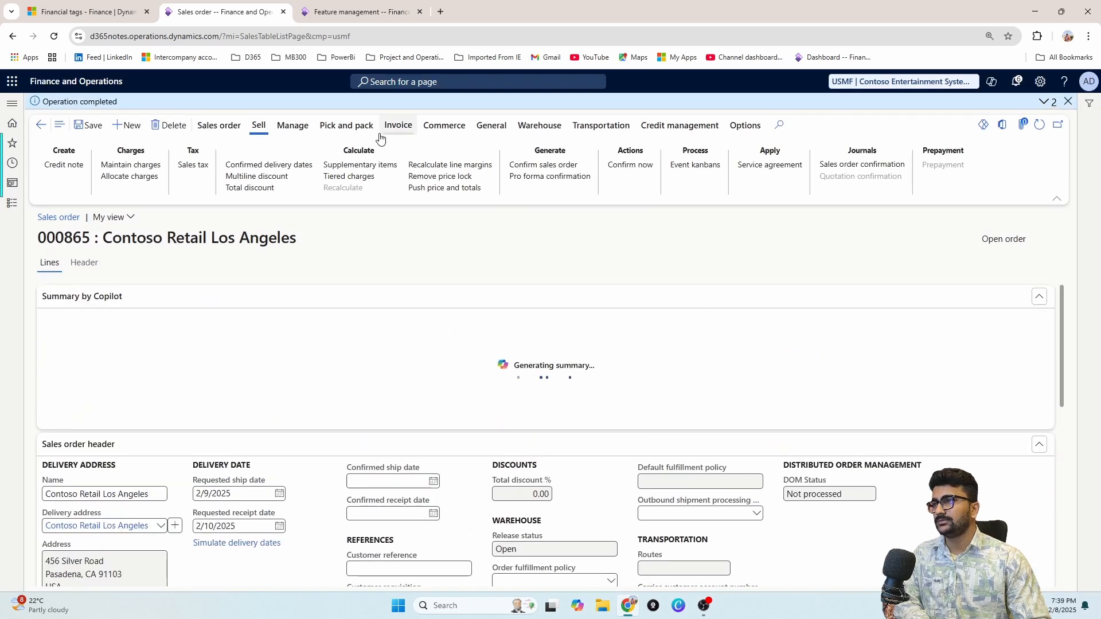
Step: Post the packing slip for order 000865 without printing
{"action": "left_click", "coordinate": [347, 128]}
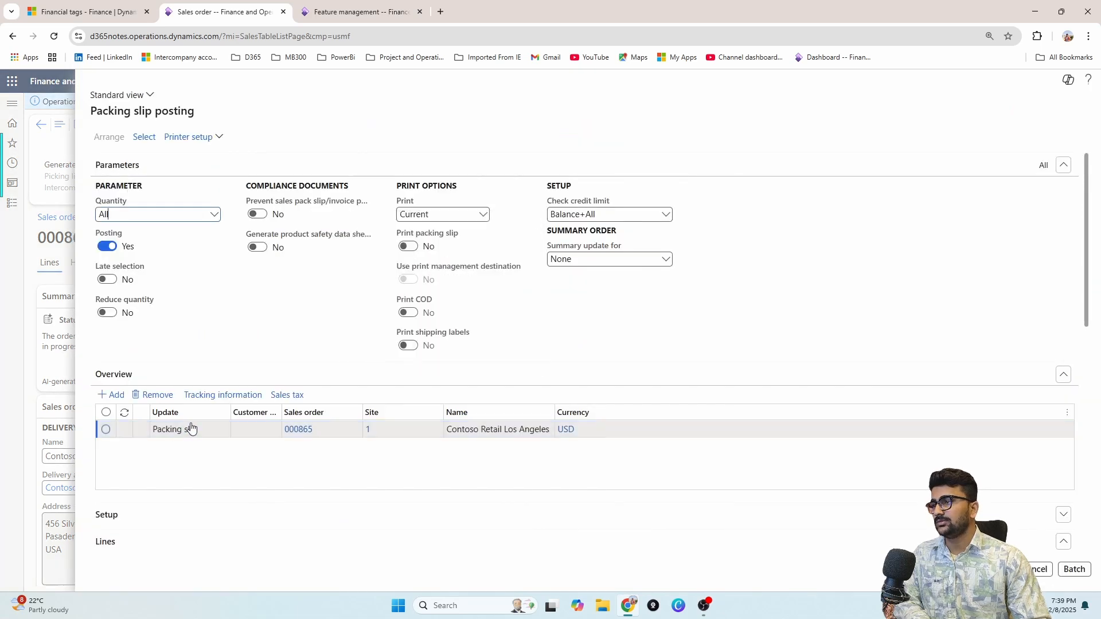
{"action": "scroll", "coordinate": [192, 428], "scroll_direction": "down", "scroll_amount": 4}
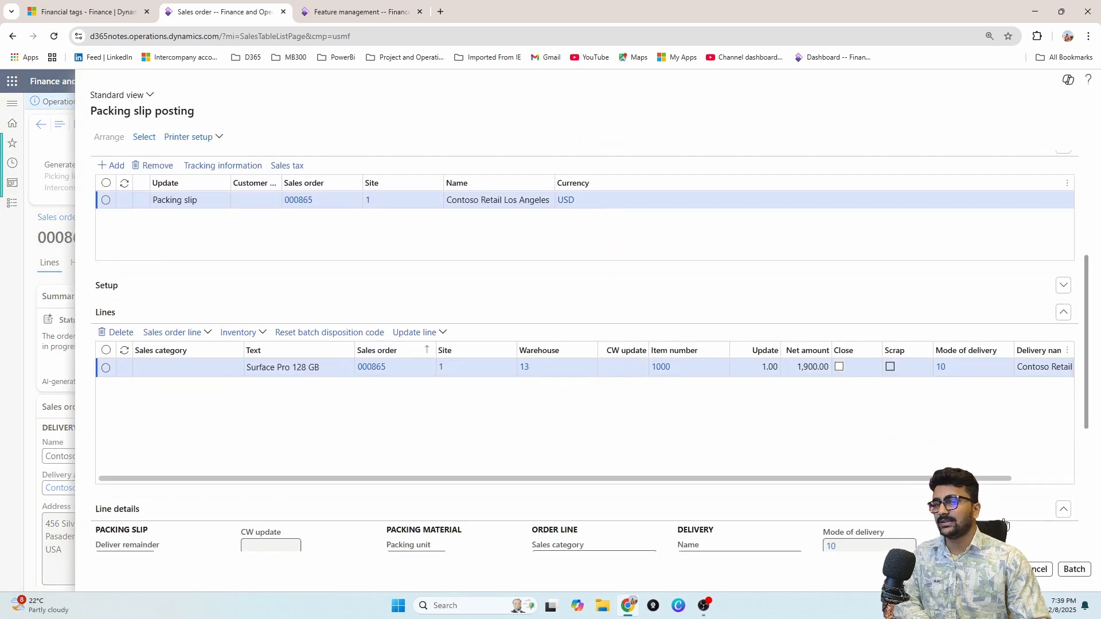
{"action": "left_click", "coordinate": [996, 570]}
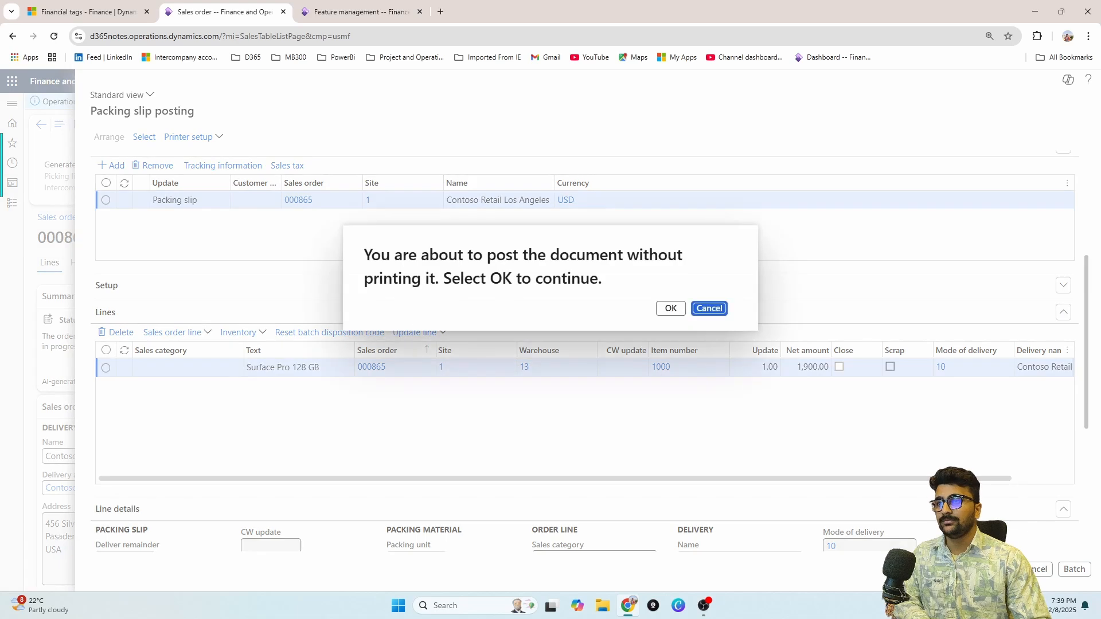
{"action": "left_click", "coordinate": [670, 309]}
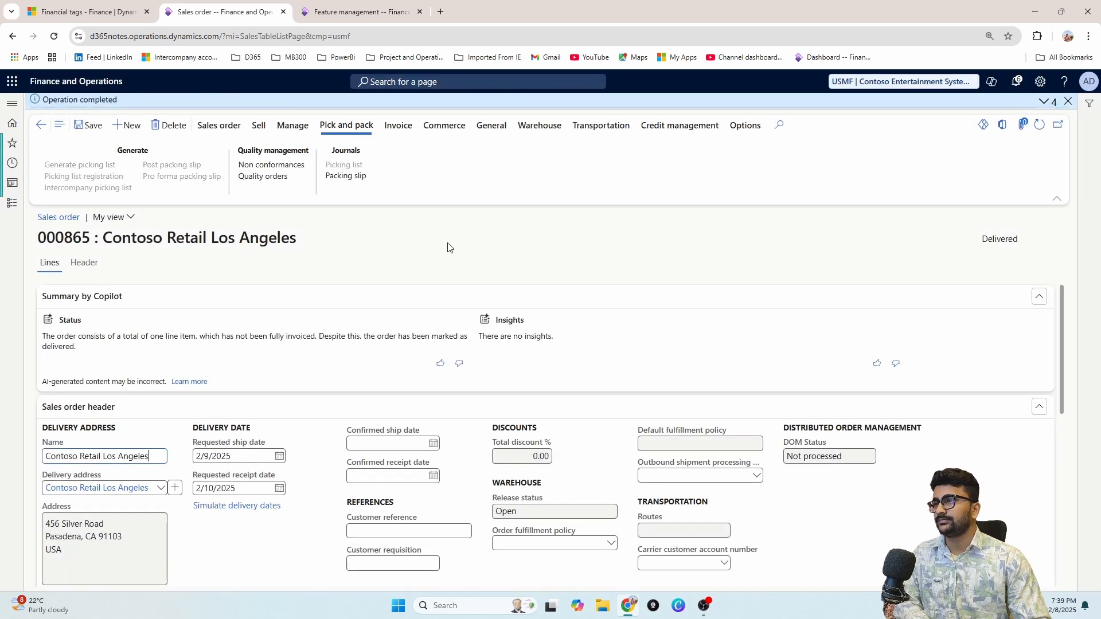
{"action": "left_click", "coordinate": [348, 176]}
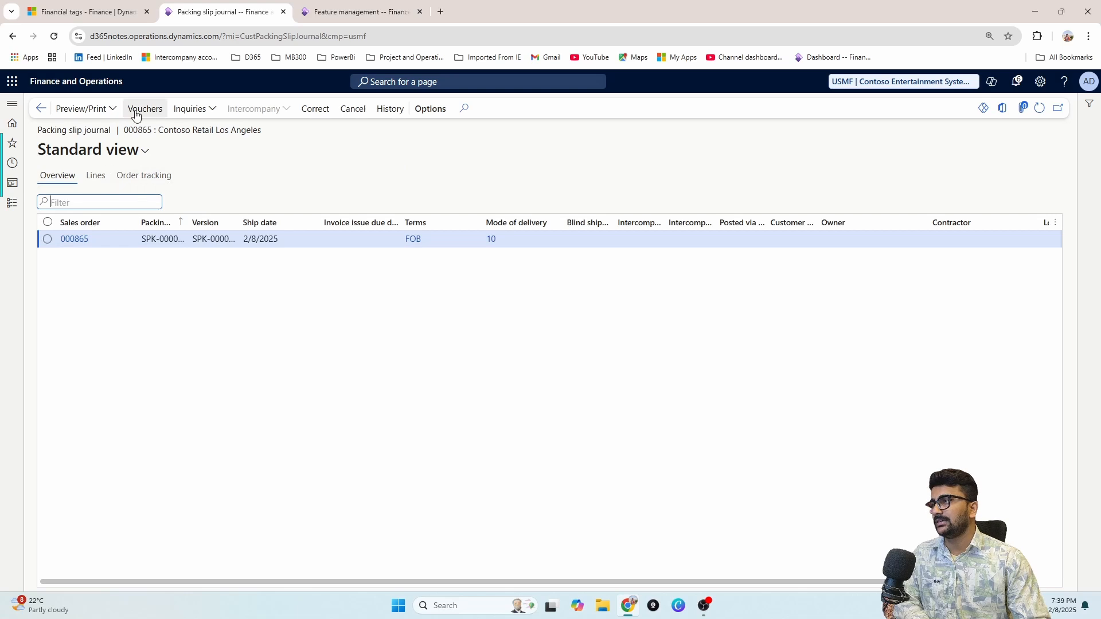
{"action": "left_click", "coordinate": [140, 111]}
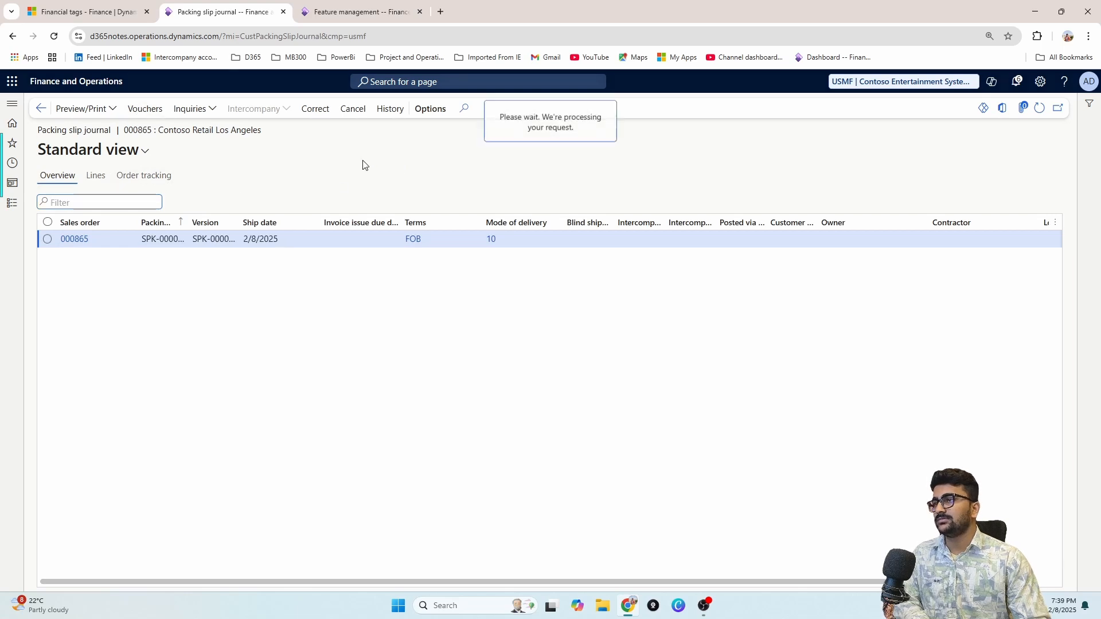
{"action": "left_click_drag", "start_coordinate": [436, 579], "coordinate": [942, 595]}
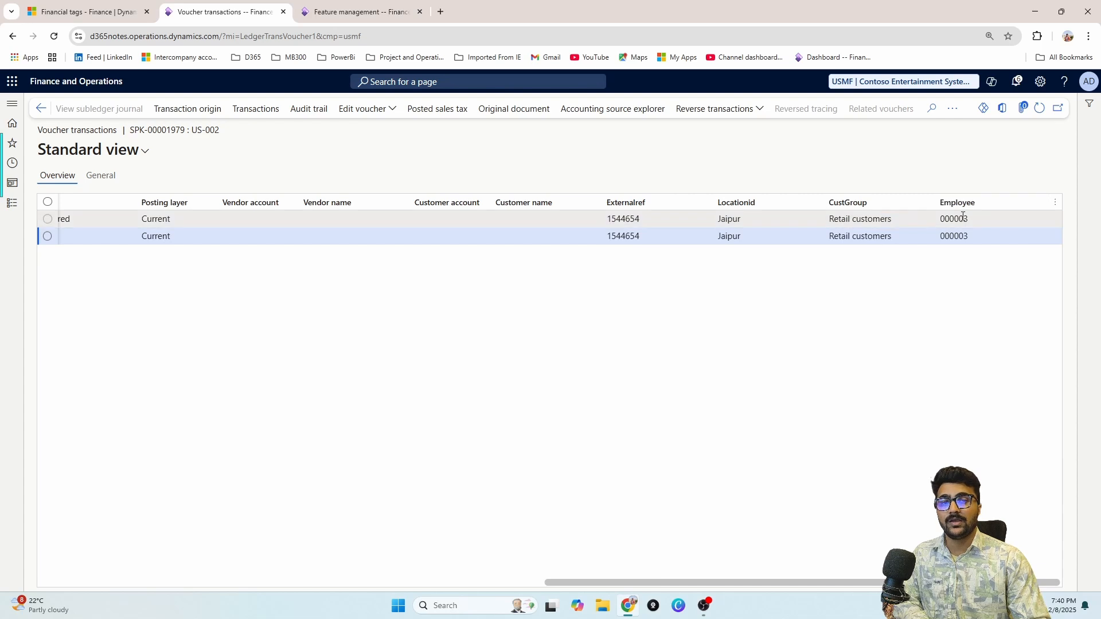
{"action": "left_click", "coordinate": [921, 219]}
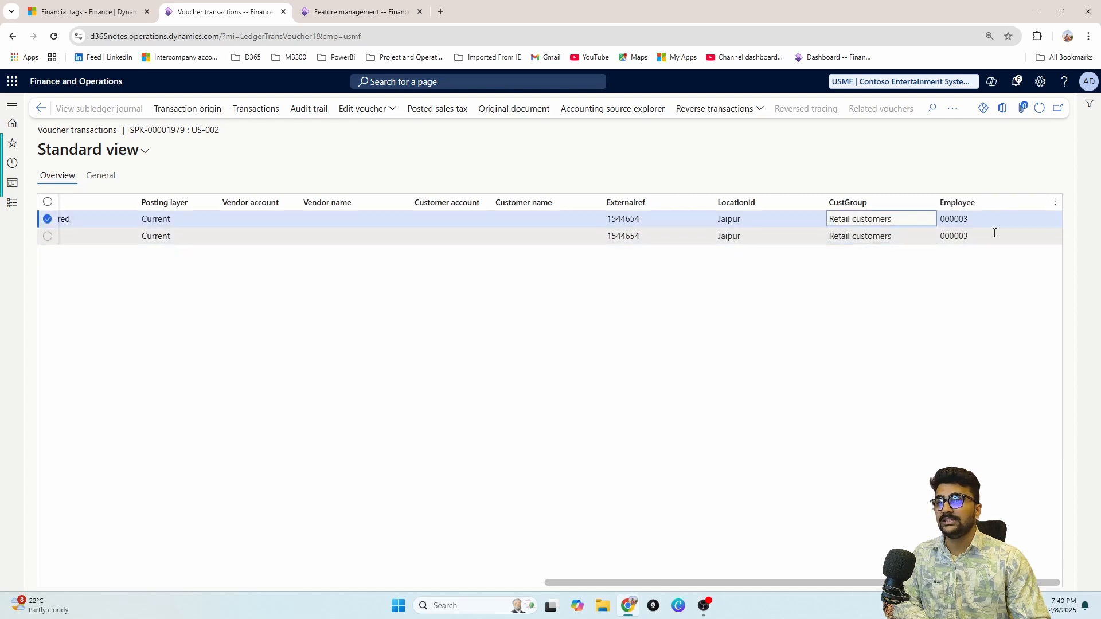
{"action": "left_click", "coordinate": [924, 237]}
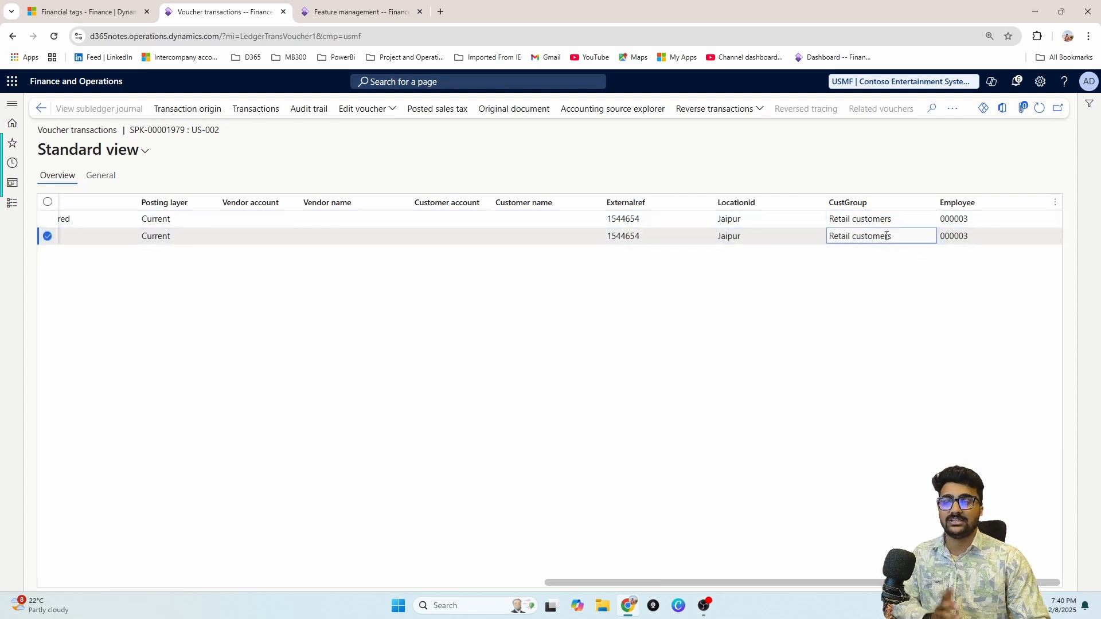
{"action": "left_click", "coordinate": [381, 114]}
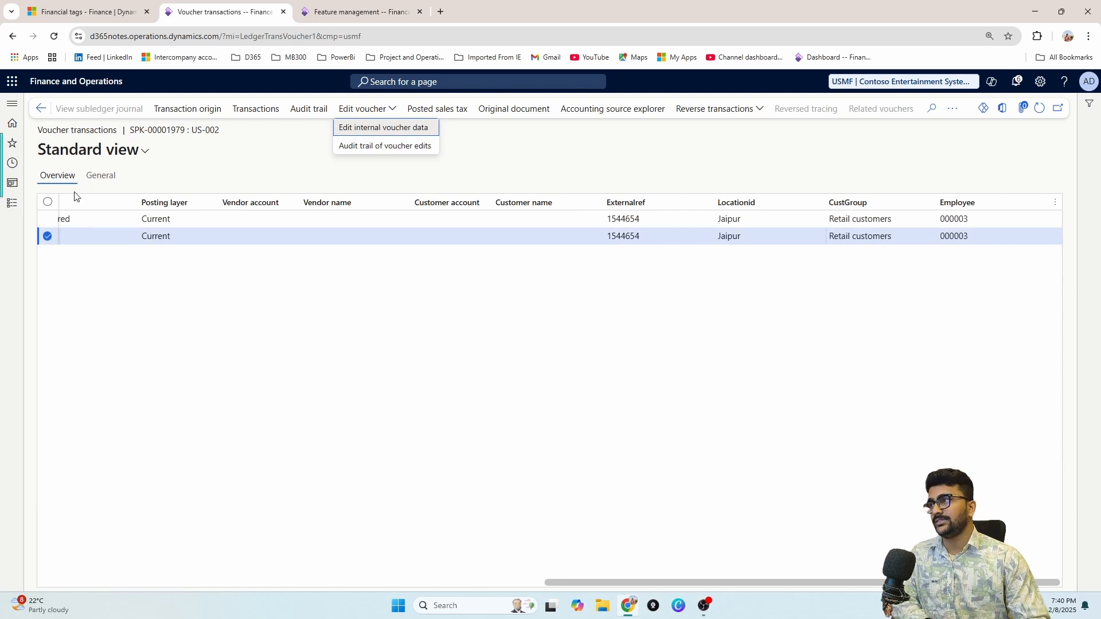
{"action": "key", "text": "Escape"}
{"action": "left_click", "coordinate": [39, 111]}
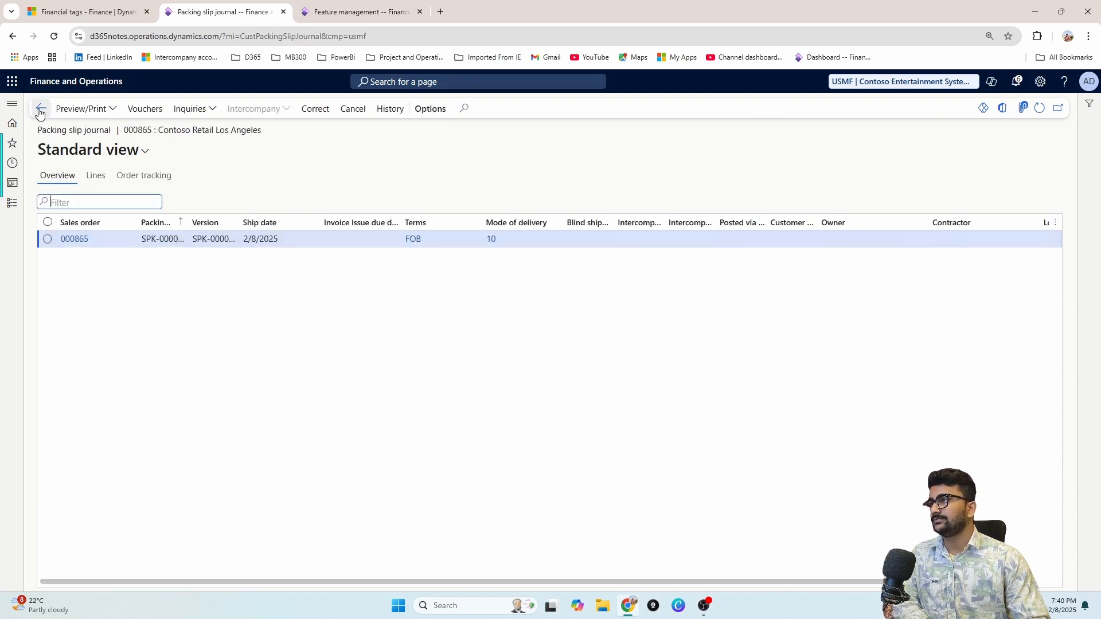
{"action": "left_click", "coordinate": [40, 111]}
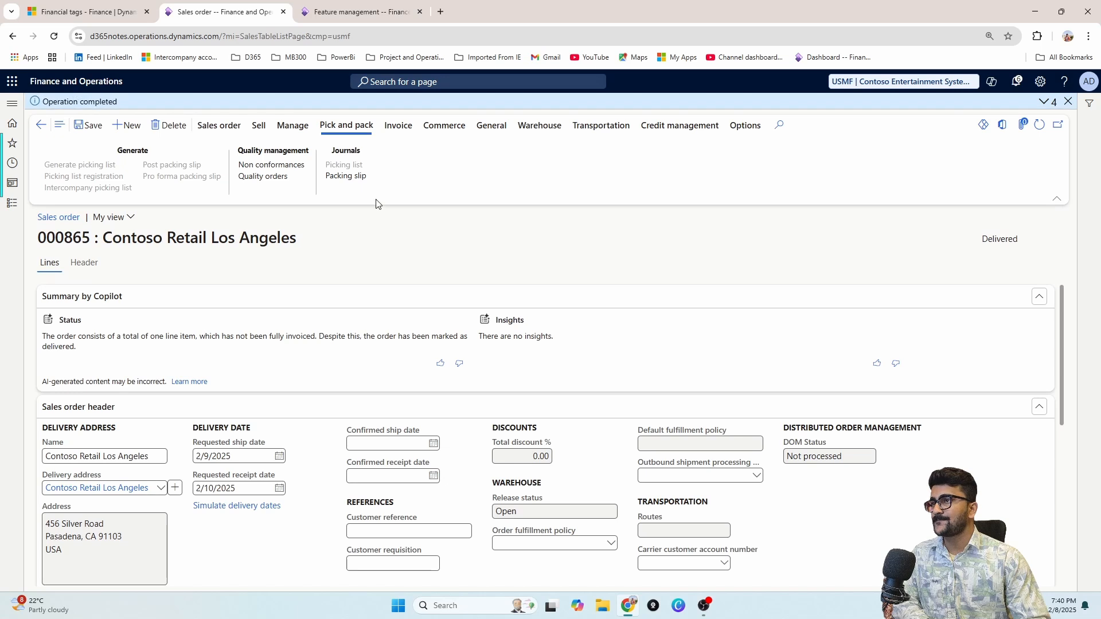
Step: Generate and post the invoice for order 000865 without printing
{"action": "left_click", "coordinate": [394, 131]}
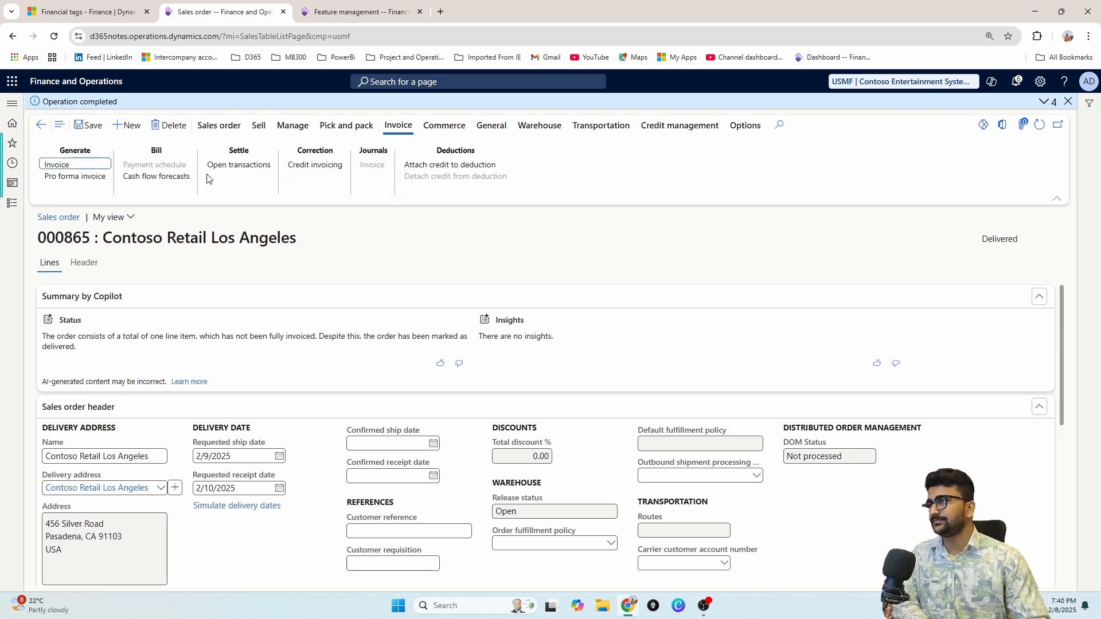
{"action": "left_click", "coordinate": [80, 167]}
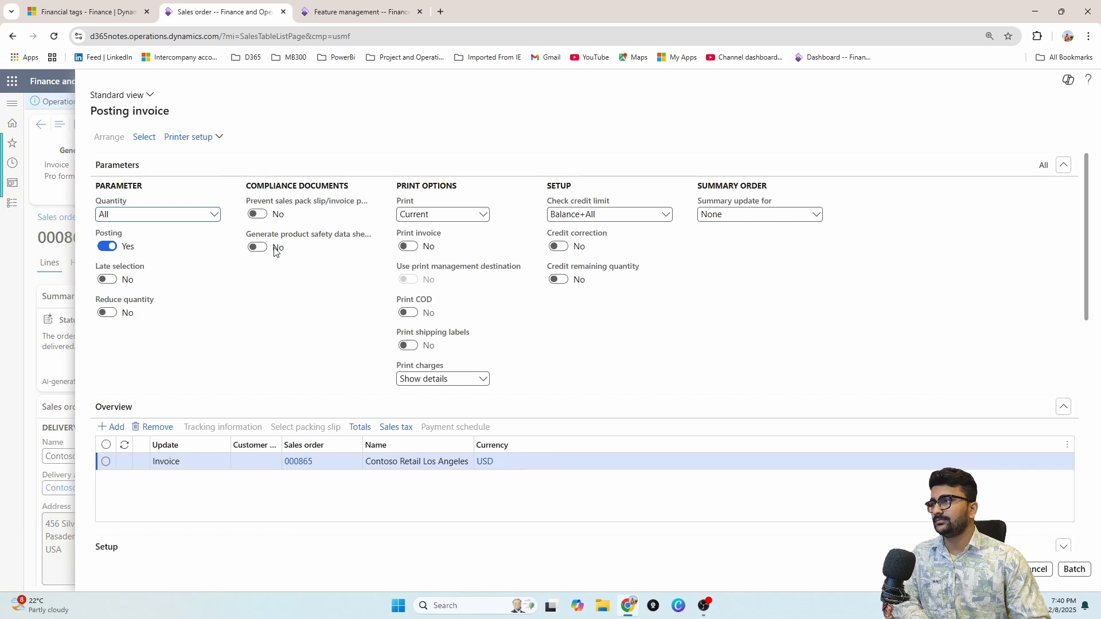
{"action": "scroll", "coordinate": [290, 360], "scroll_direction": "down", "scroll_amount": 2}
{"action": "scroll", "coordinate": [204, 421], "scroll_direction": "up", "scroll_amount": 2}
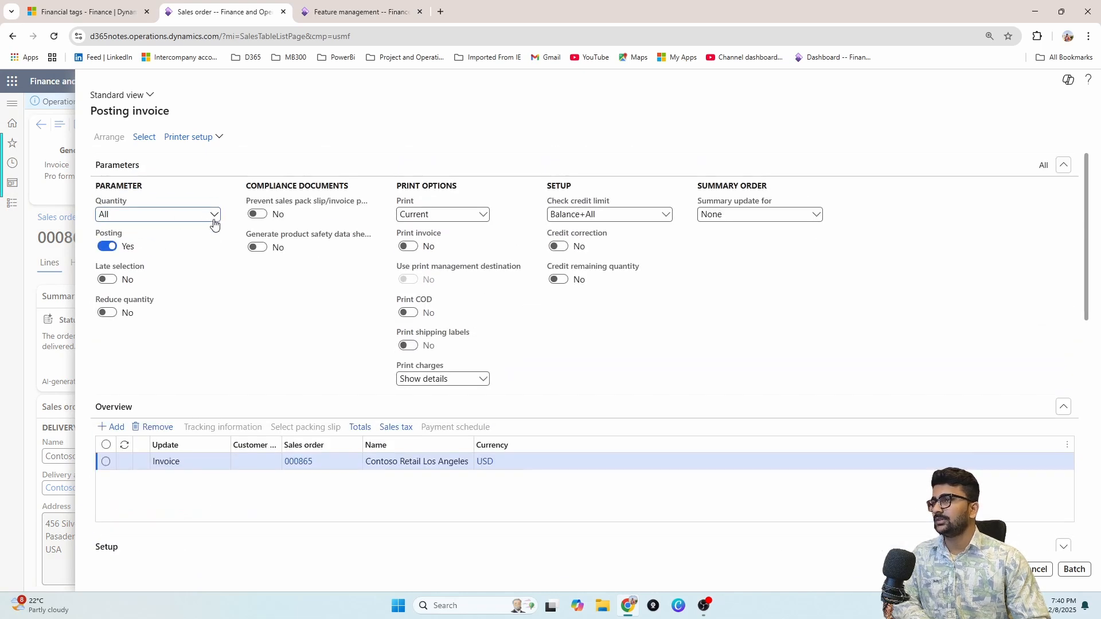
{"action": "scroll", "coordinate": [231, 242], "scroll_direction": "down", "scroll_amount": 5}
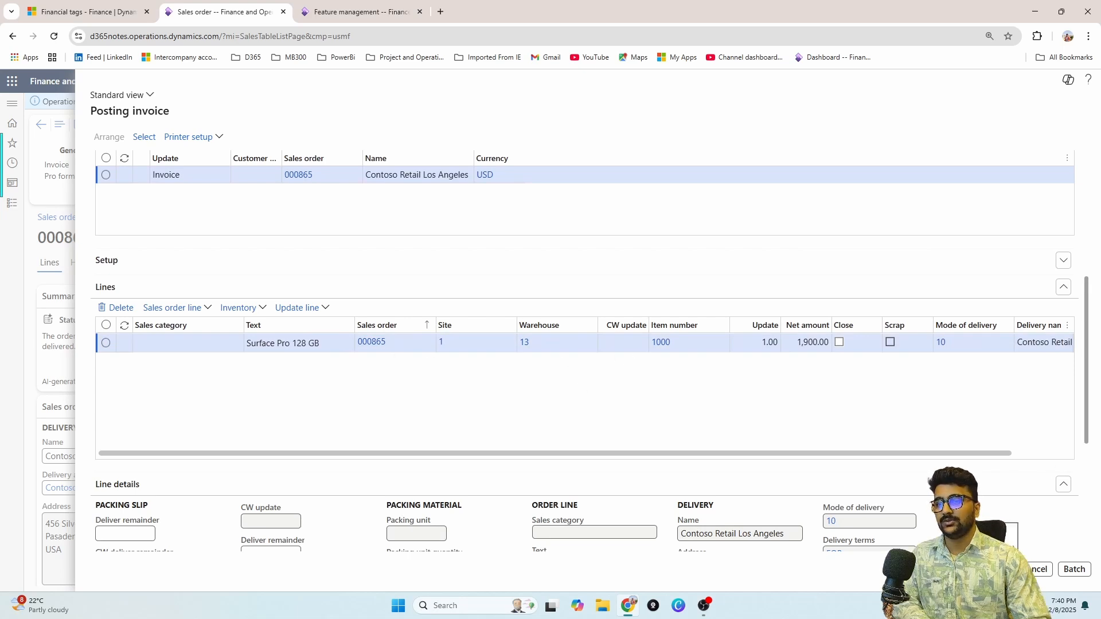
{"action": "left_click", "coordinate": [998, 570]}
{"action": "left_click", "coordinate": [670, 308]}
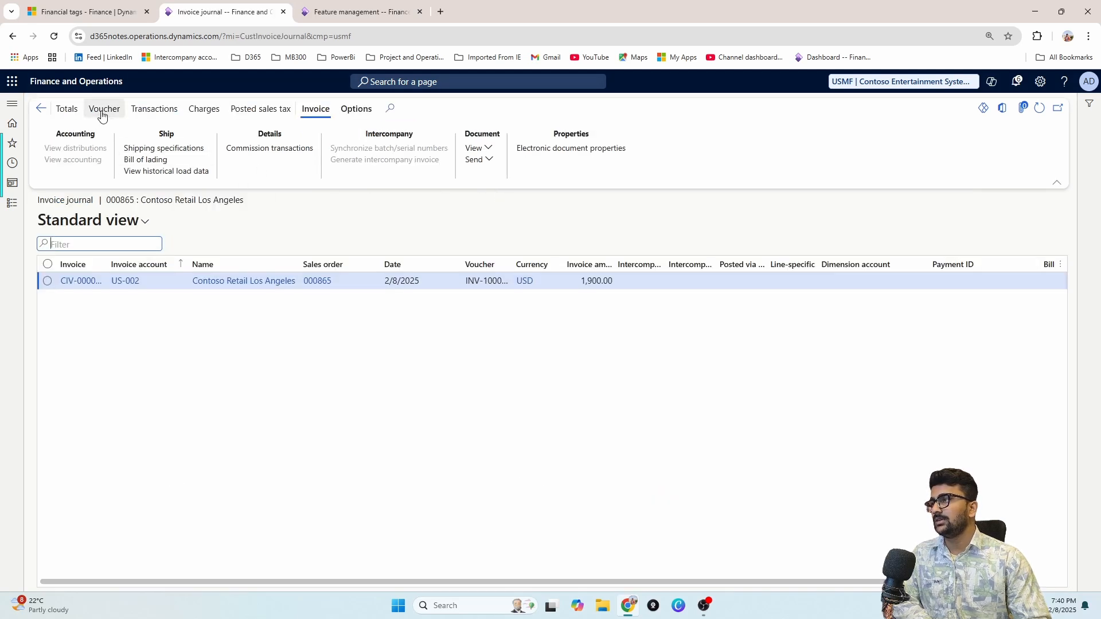
Step: Review the invoice journal of invoiced order 000865 by scrolling across its columns
{"action": "left_click", "coordinate": [41, 109]}
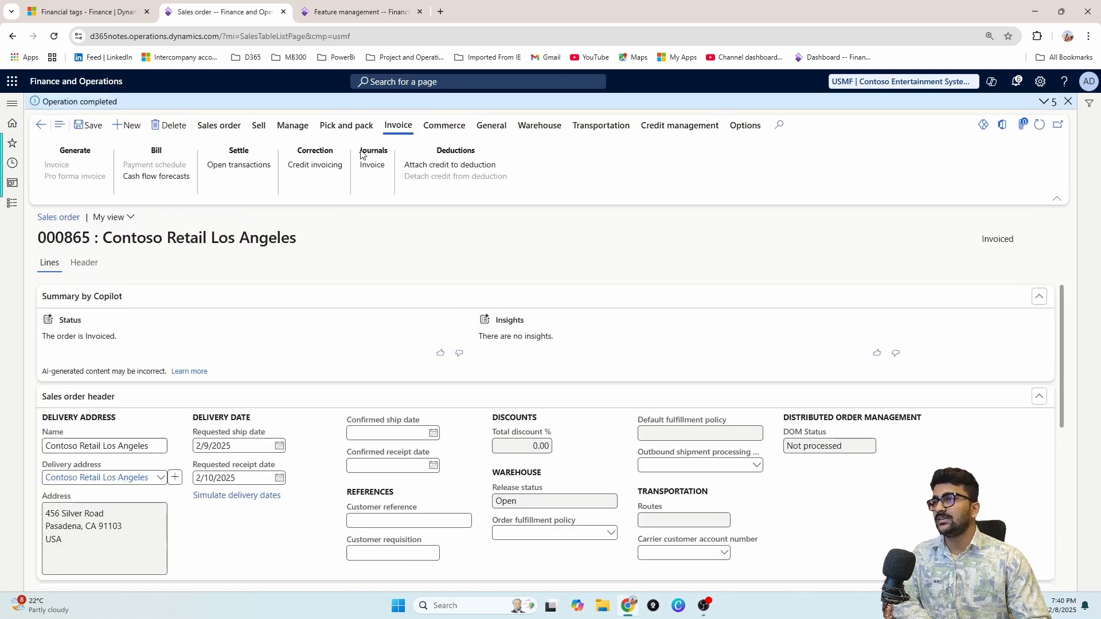
{"action": "left_click_drag", "start_coordinate": [361, 153], "coordinate": [411, 154]}
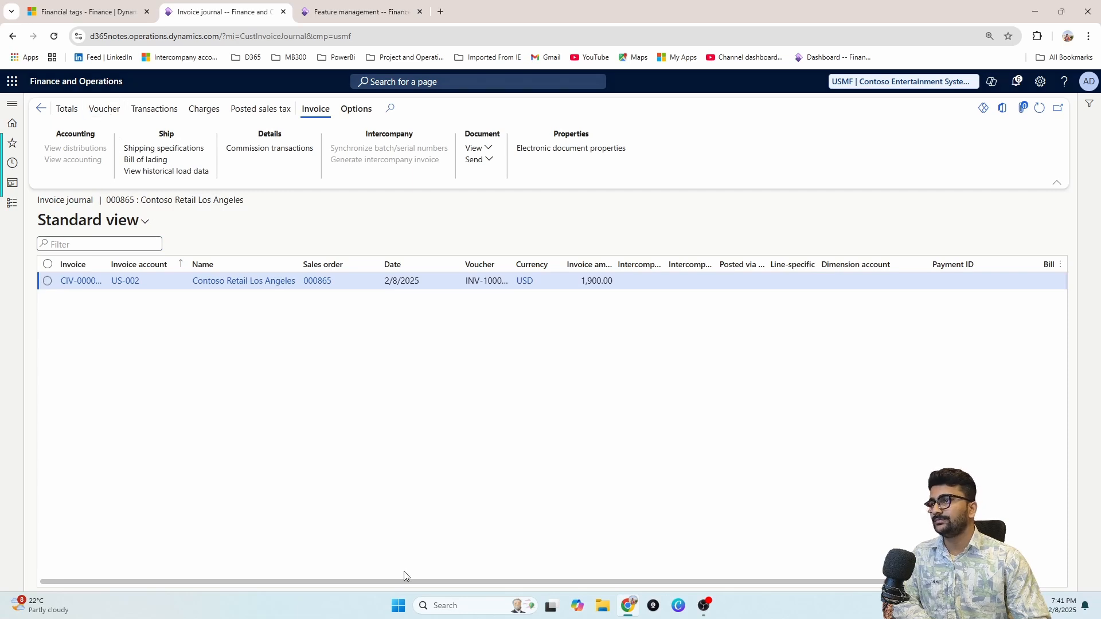
{"action": "left_click_drag", "start_coordinate": [383, 581], "coordinate": [897, 582]}
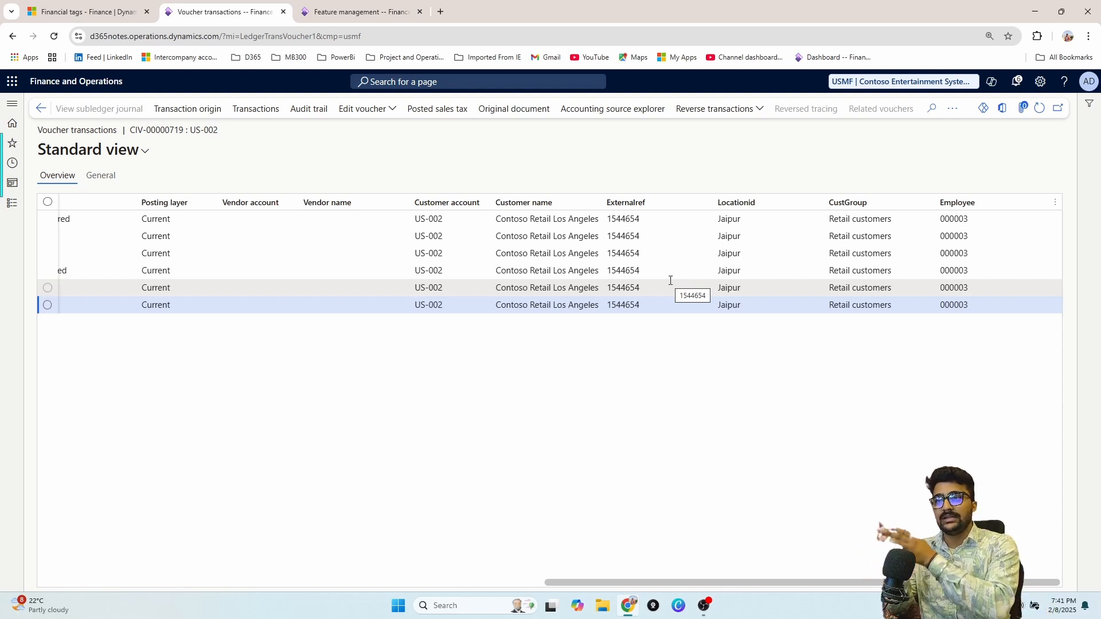
{"action": "left_click", "coordinate": [41, 110]}
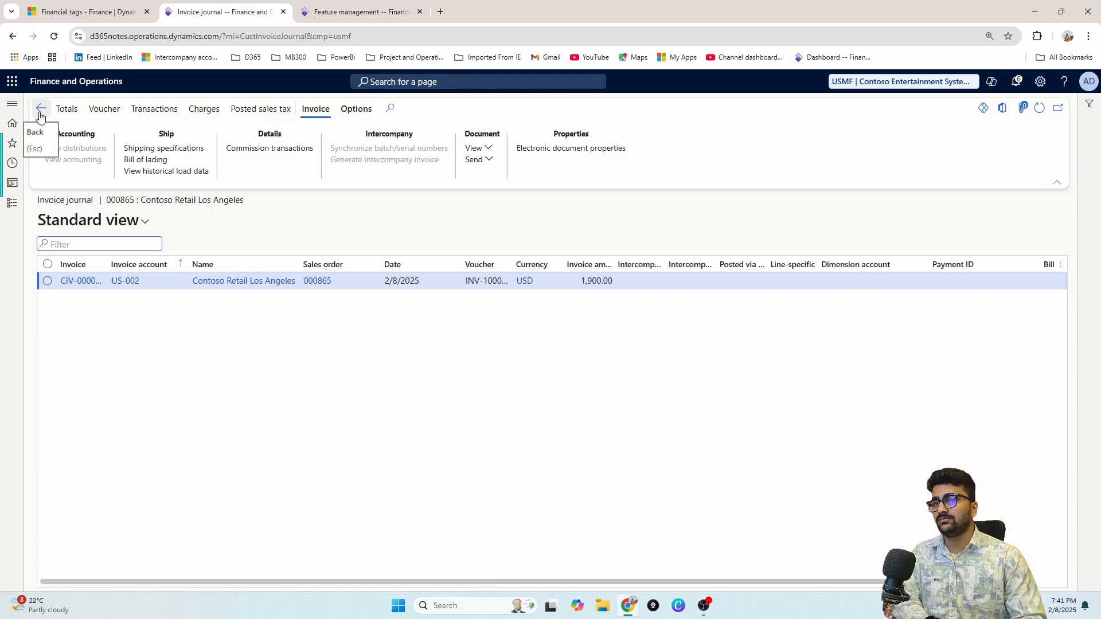
Step: Back on order 000865, check the header's financial tags, then view the order lines
{"action": "left_click", "coordinate": [41, 115]}
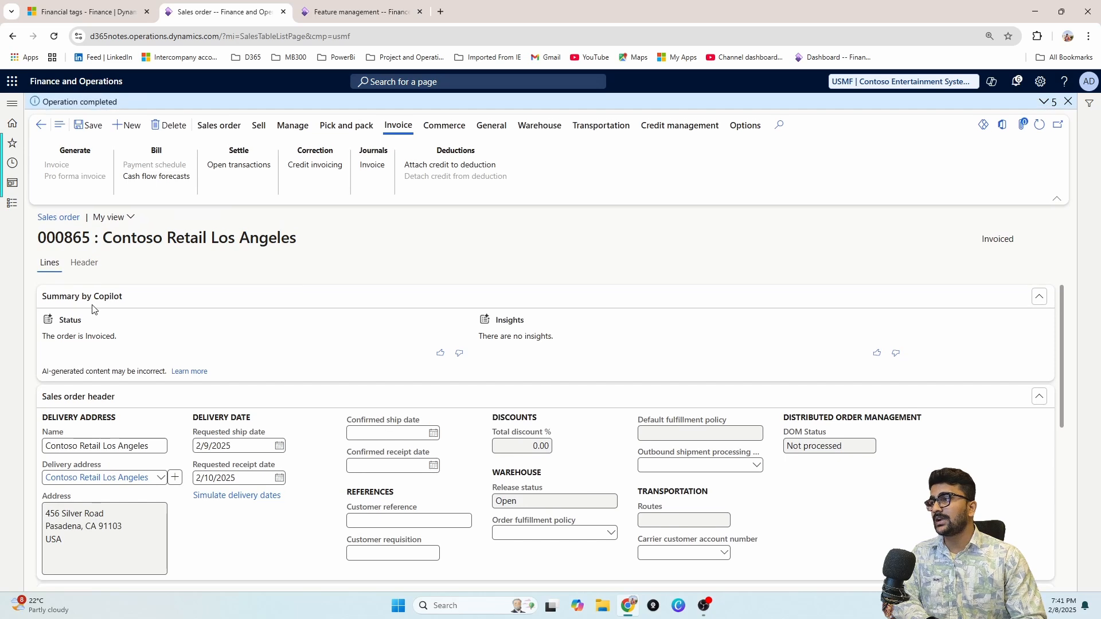
{"action": "left_click", "coordinate": [87, 265]}
{"action": "scroll", "coordinate": [232, 459], "scroll_direction": "down", "scroll_amount": 10}
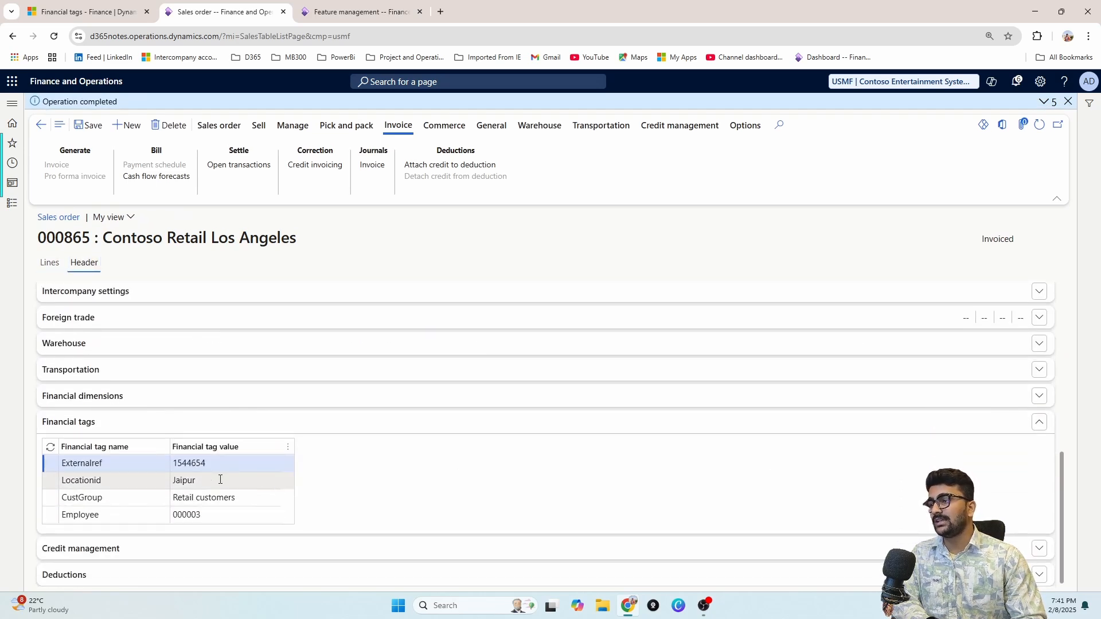
{"action": "left_click", "coordinate": [49, 263]}
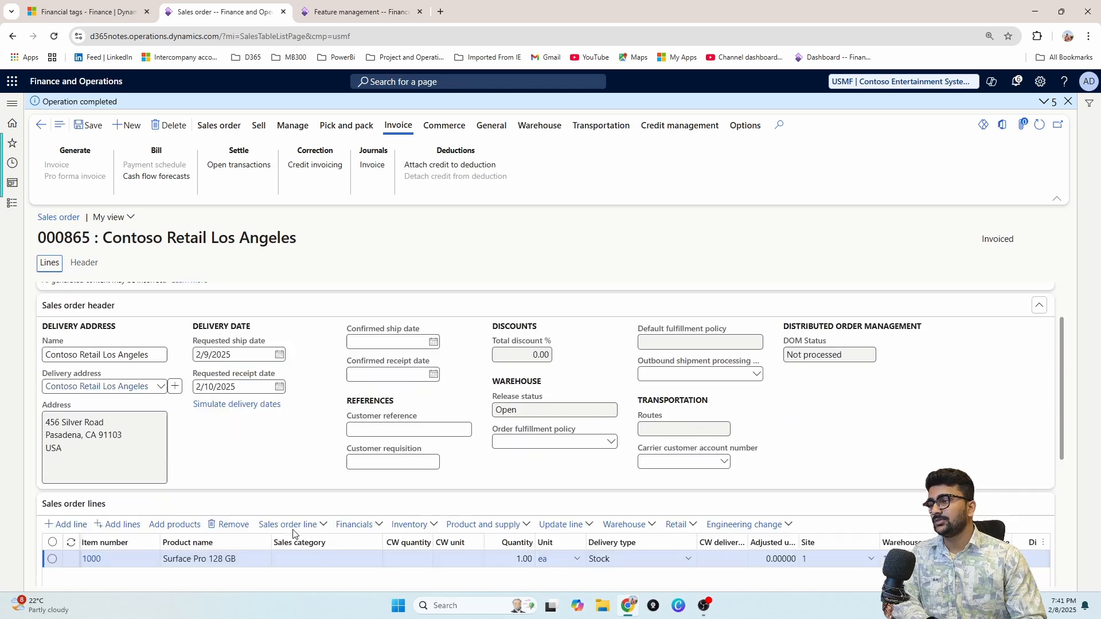
{"action": "scroll", "coordinate": [294, 533], "scroll_direction": "down", "scroll_amount": 2}
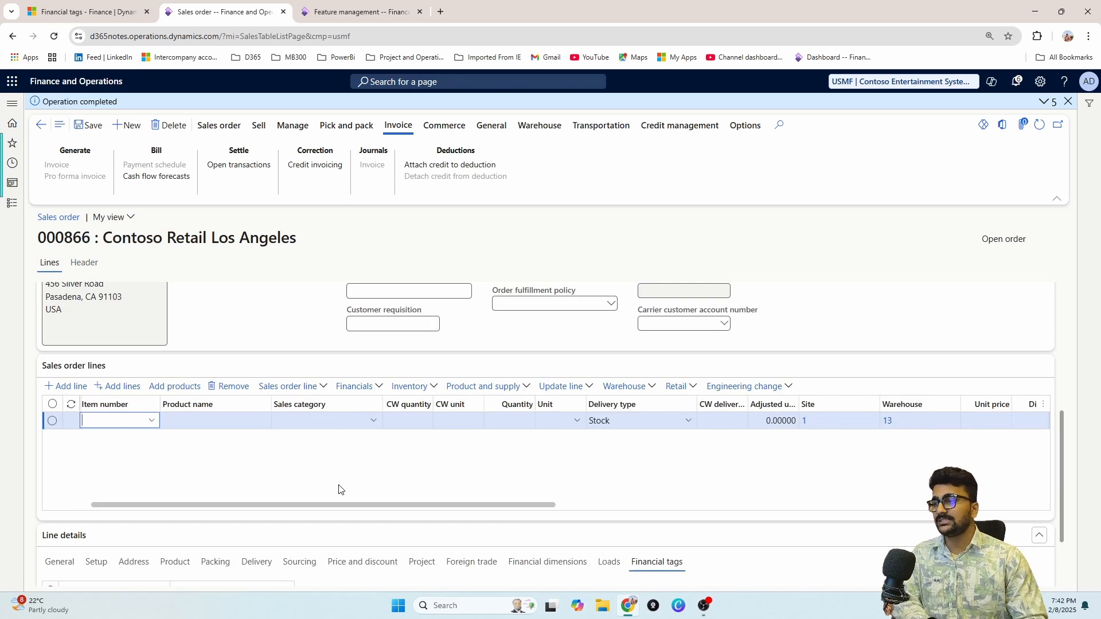
Step: Add item 1000, Surface Pro 128 GB, to the new order line
{"action": "left_click_drag", "start_coordinate": [237, 506], "coordinate": [190, 506]}
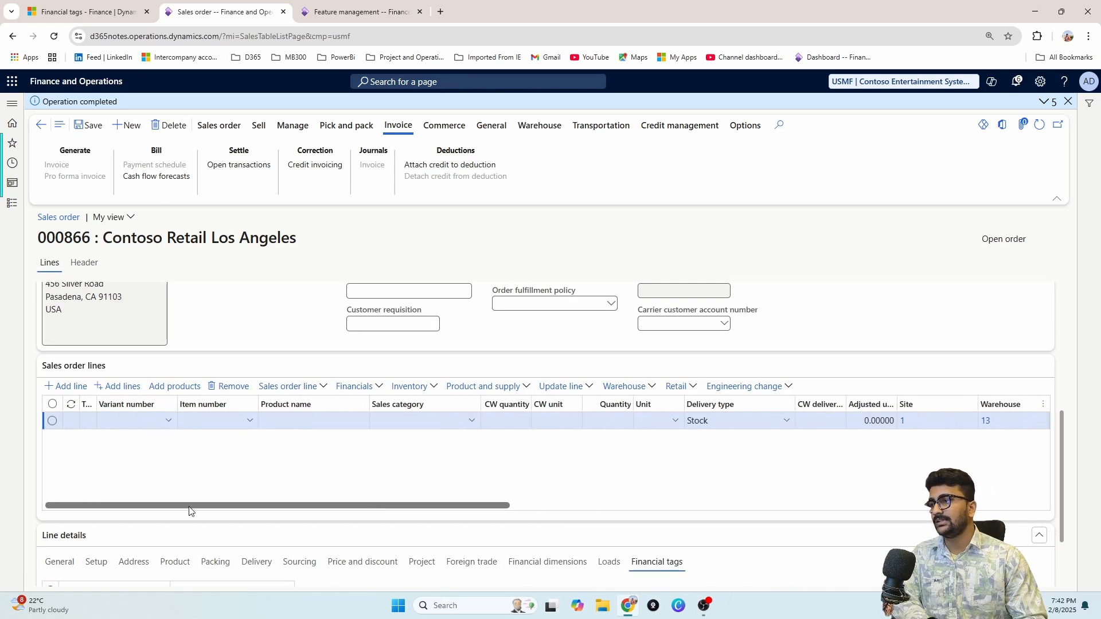
{"action": "left_click", "coordinate": [251, 422]}
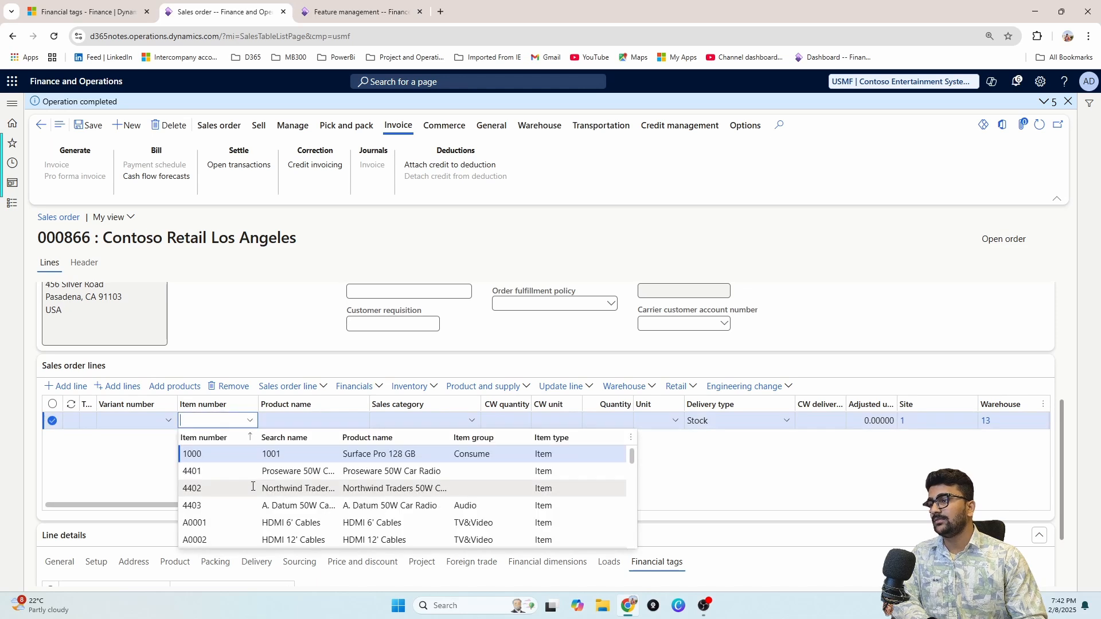
{"action": "left_click", "coordinate": [295, 454]}
{"action": "scroll", "coordinate": [622, 448], "scroll_direction": "down", "scroll_amount": 2}
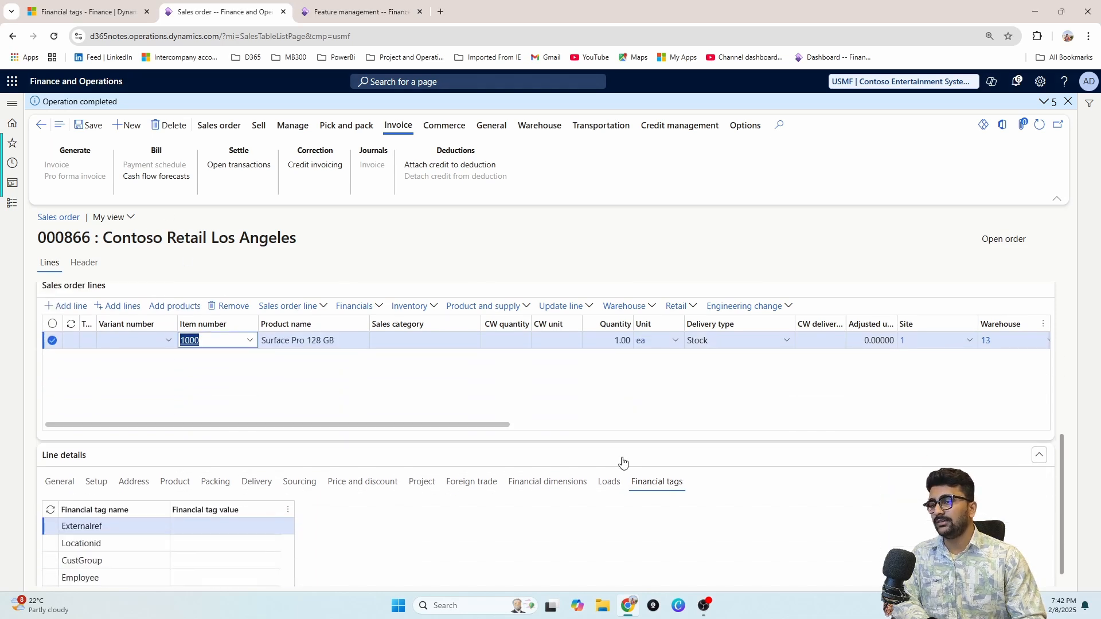
Step: Fill the line's financial tags: Externalref 46546, Locationid Jaipur, CustGroup Major customers, Employee 000001
{"action": "left_click", "coordinate": [180, 521]}
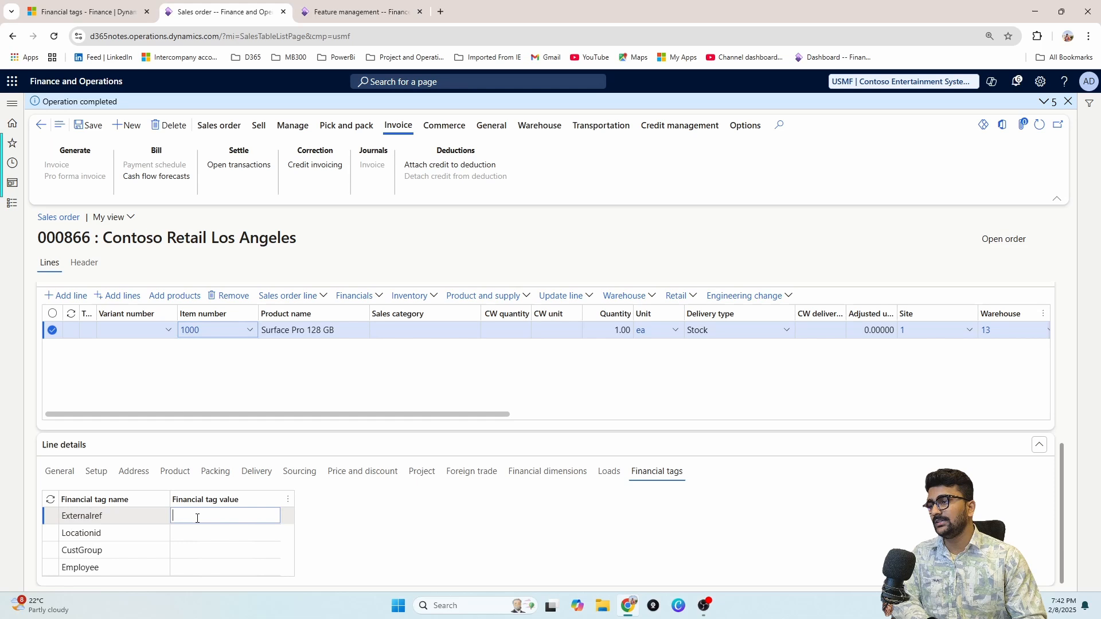
{"action": "left_click", "coordinate": [265, 533]}
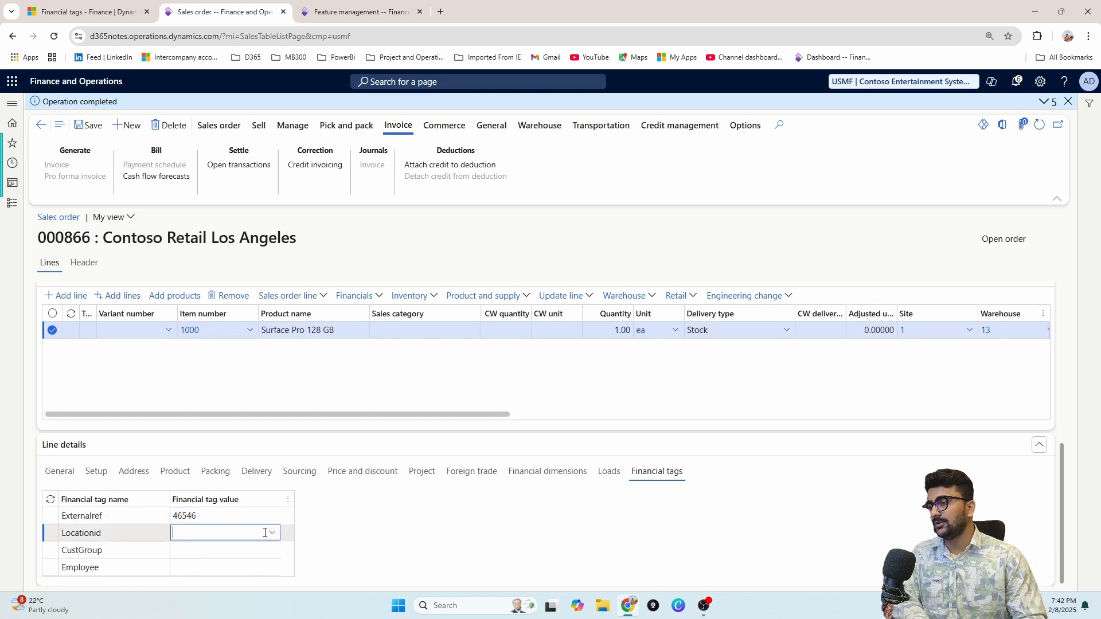
{"action": "left_click", "coordinate": [268, 534]}
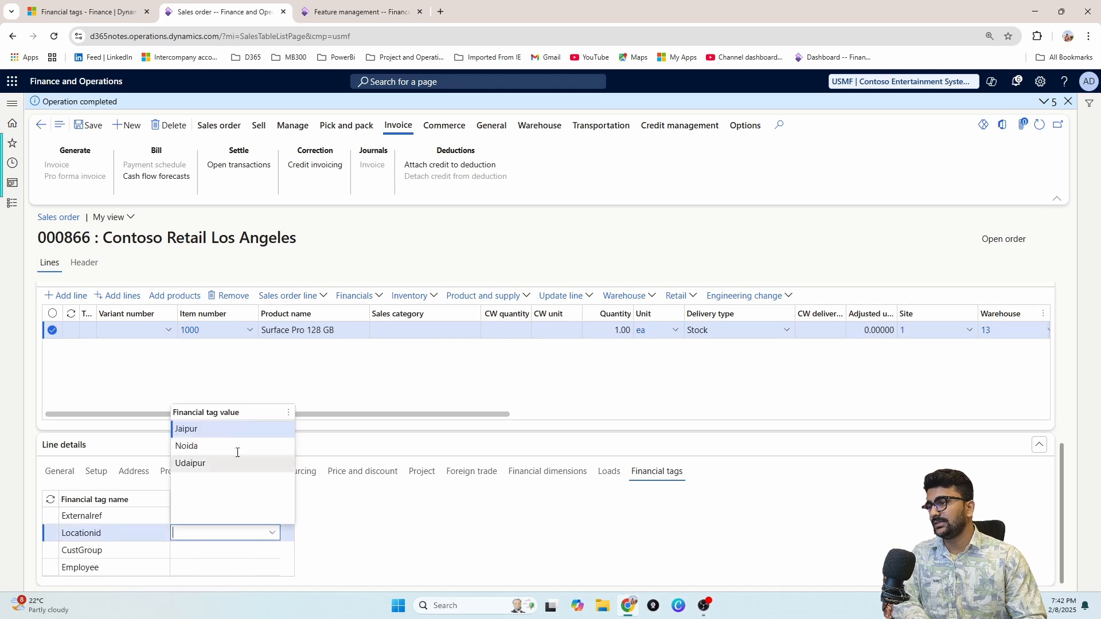
{"action": "left_click", "coordinate": [229, 429]}
{"action": "left_click", "coordinate": [267, 552]}
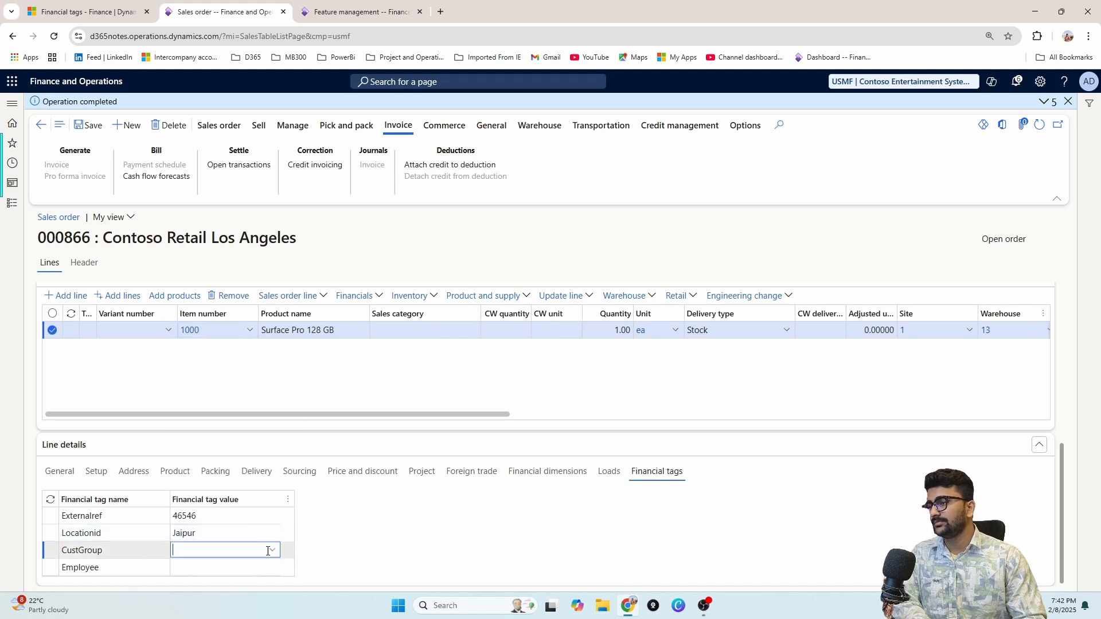
{"action": "left_click", "coordinate": [273, 552]}
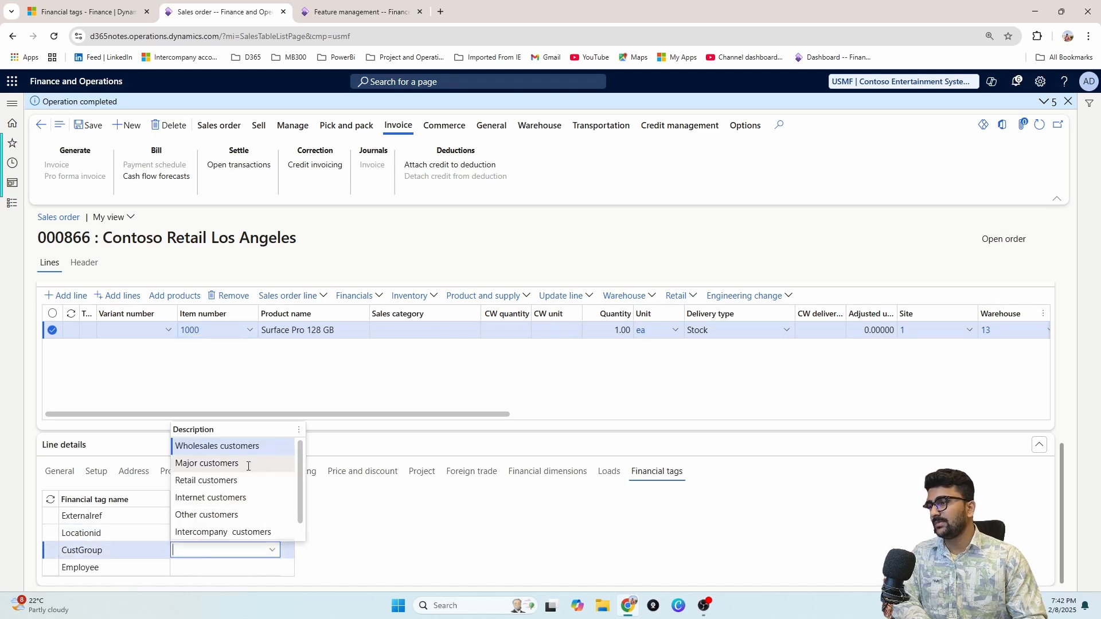
{"action": "left_click", "coordinate": [248, 463]}
{"action": "left_click", "coordinate": [274, 571]}
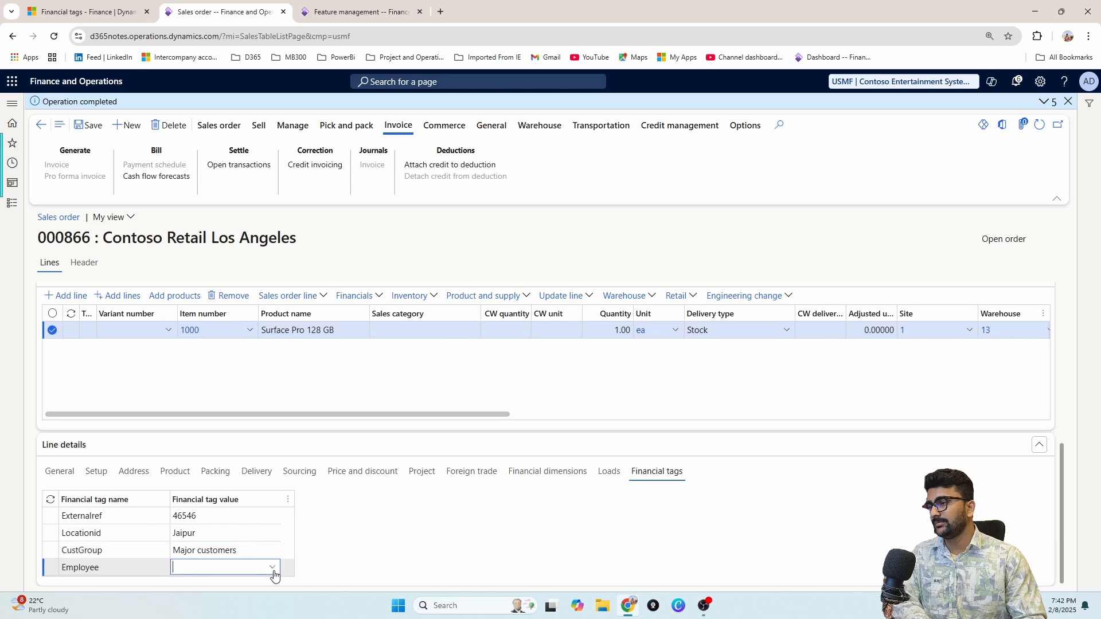
{"action": "left_click", "coordinate": [273, 574]}
{"action": "left_click", "coordinate": [221, 462]}
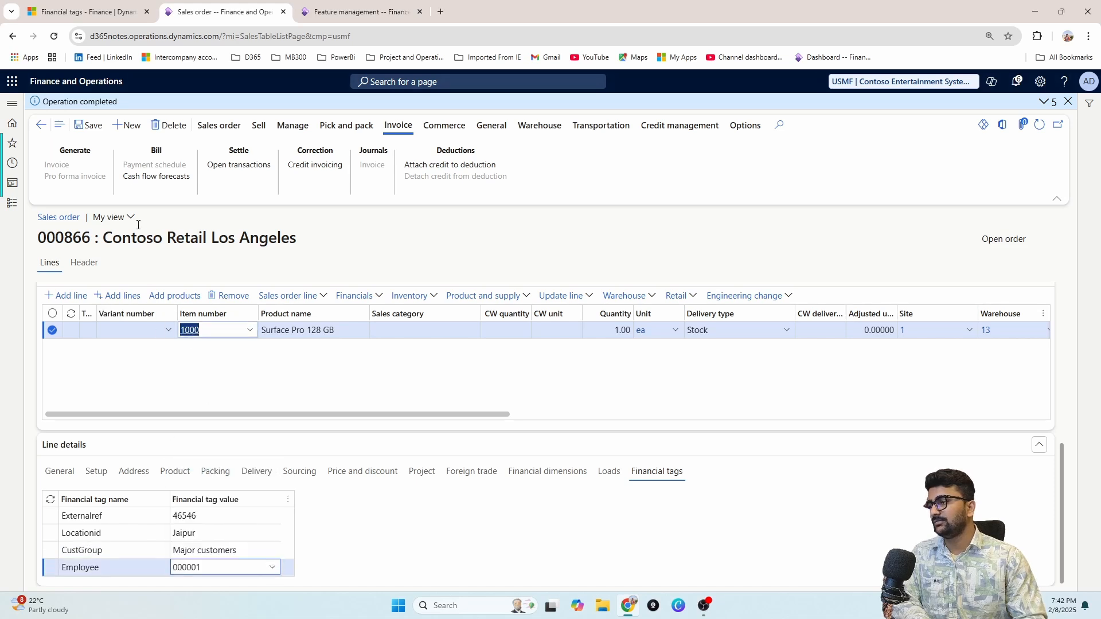
Step: Save sales order 000866 and dismiss the operation completed message
{"action": "left_click", "coordinate": [92, 126]}
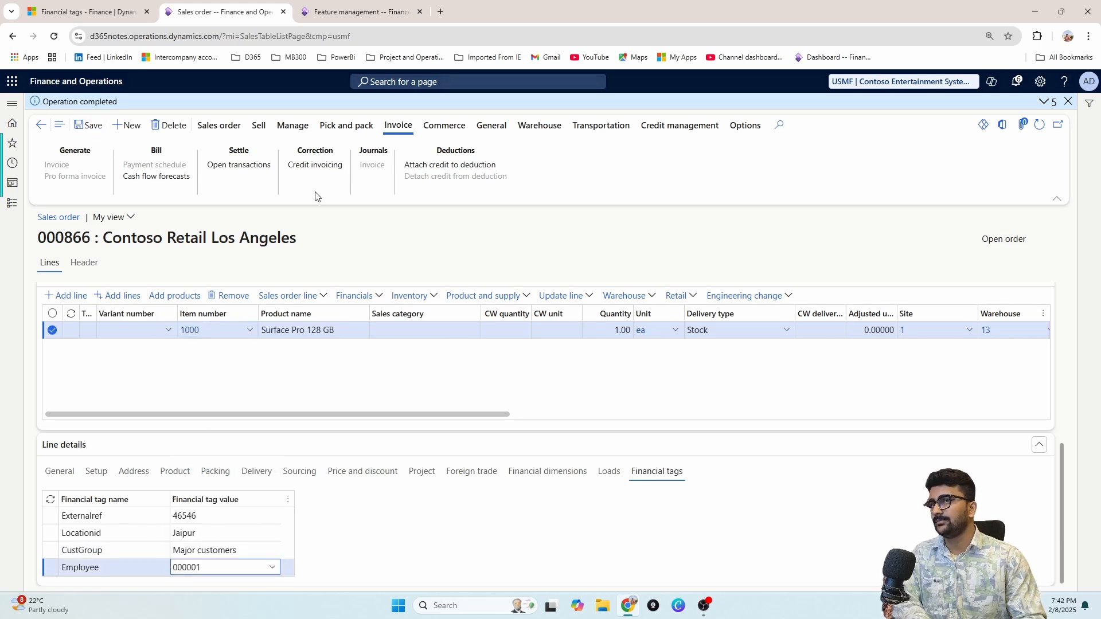
{"action": "left_click", "coordinate": [1068, 101]}
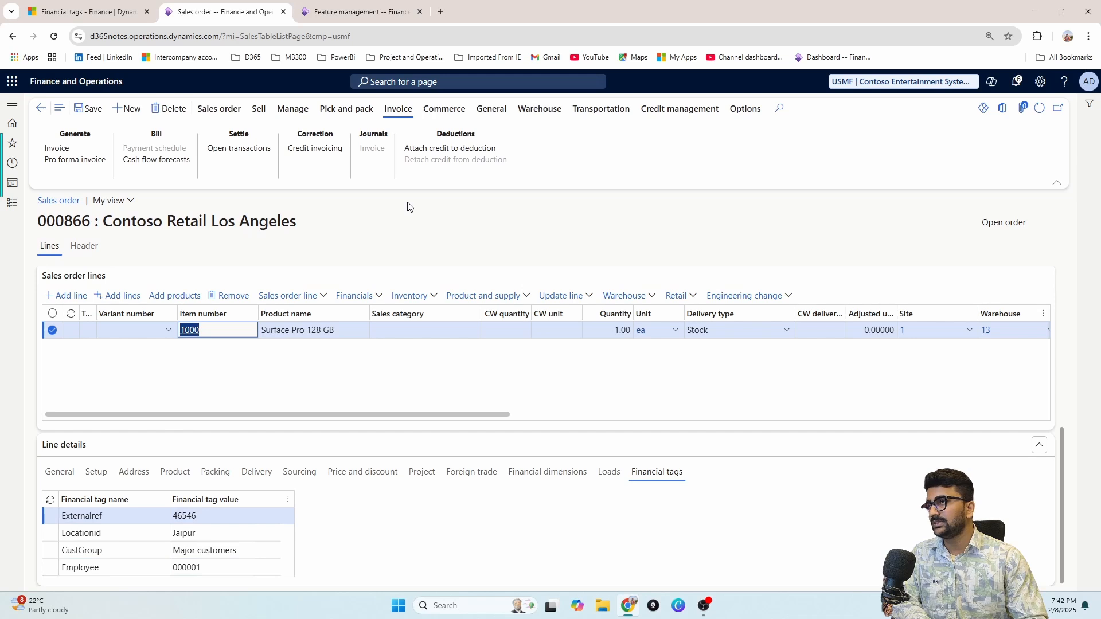
{"action": "left_click", "coordinate": [346, 109]}
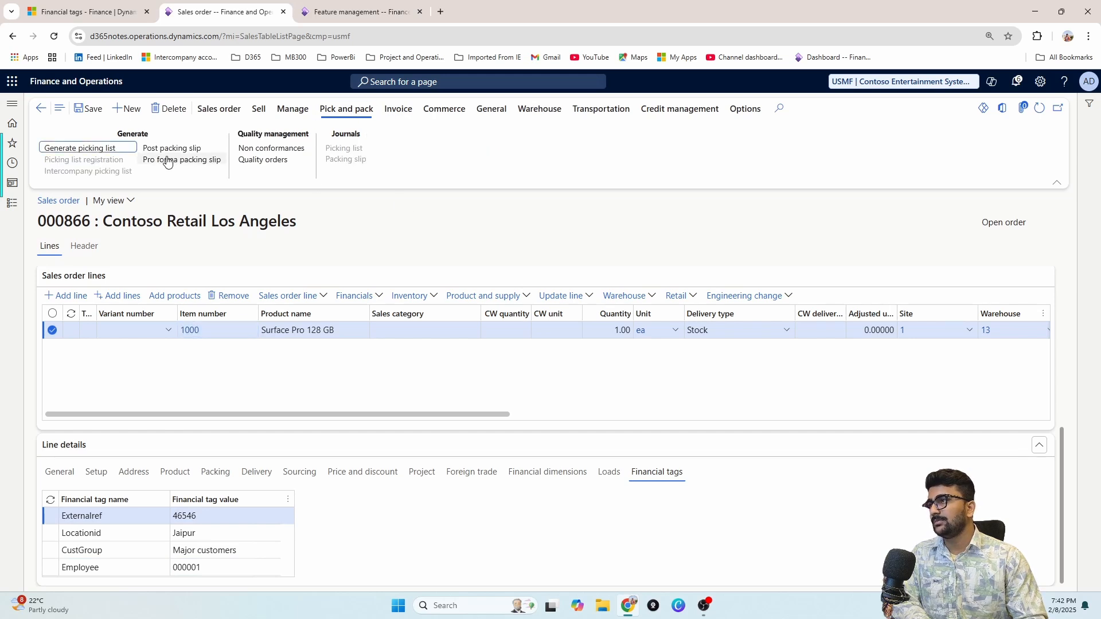
Step: Post the invoice for order 000866 via Generate > Invoice, confirming without printing
{"action": "left_click", "coordinate": [401, 112]}
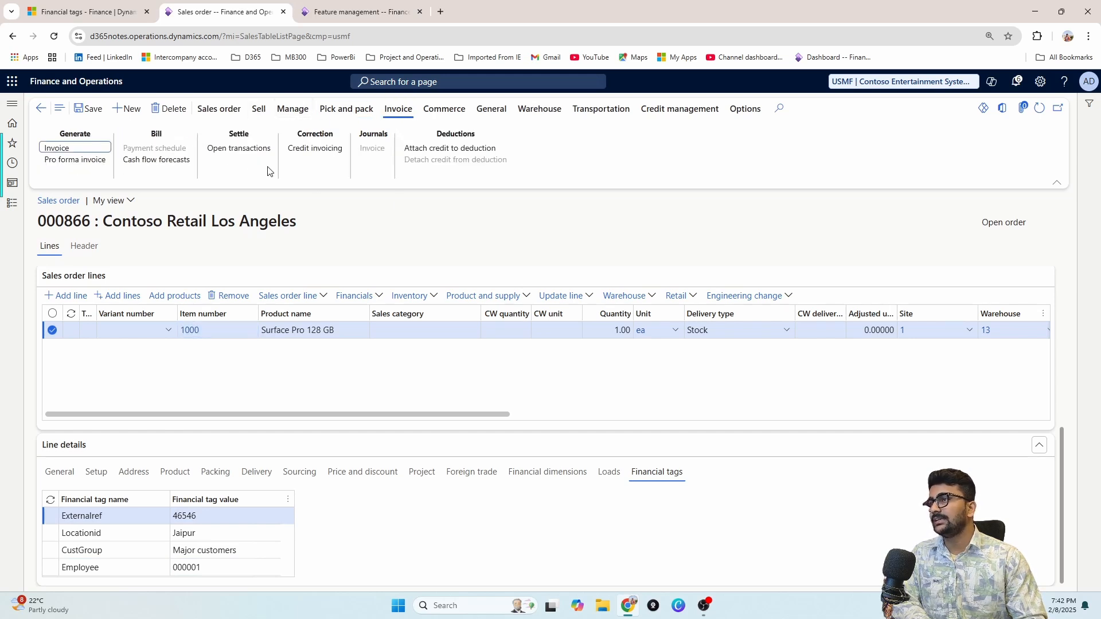
{"action": "left_click", "coordinate": [72, 150]}
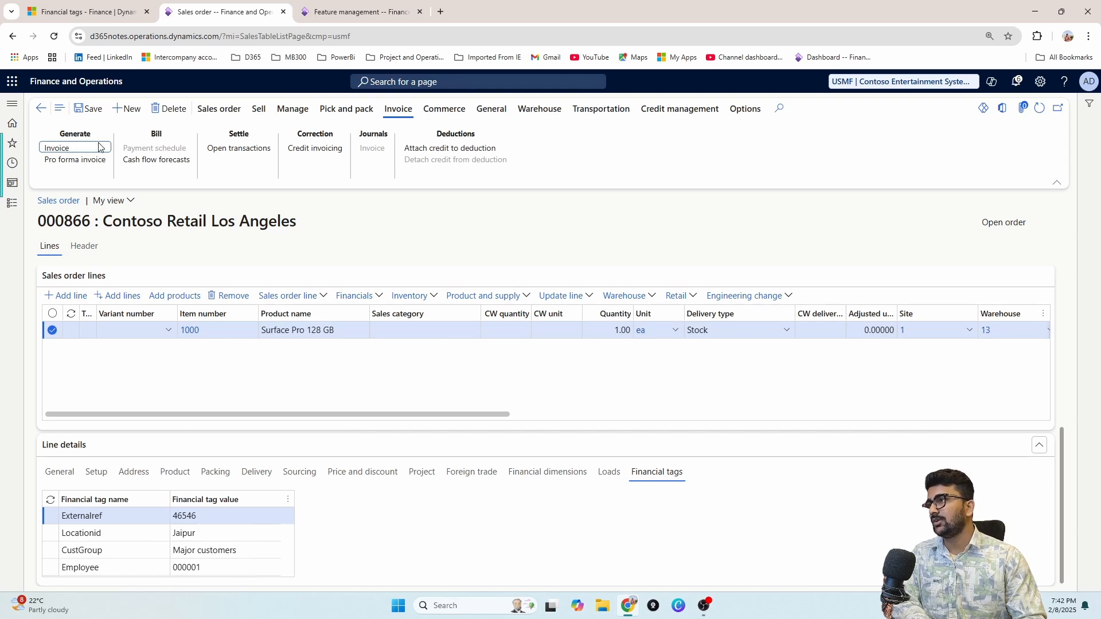
{"action": "left_click", "coordinate": [73, 149]}
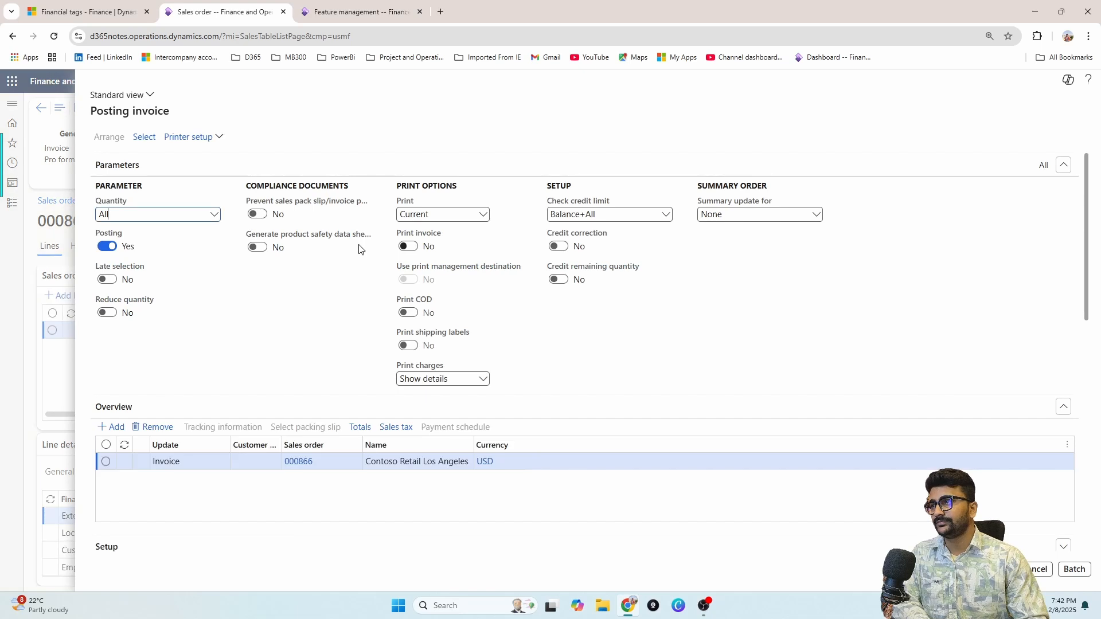
{"action": "scroll", "coordinate": [564, 501], "scroll_direction": "down", "scroll_amount": 5}
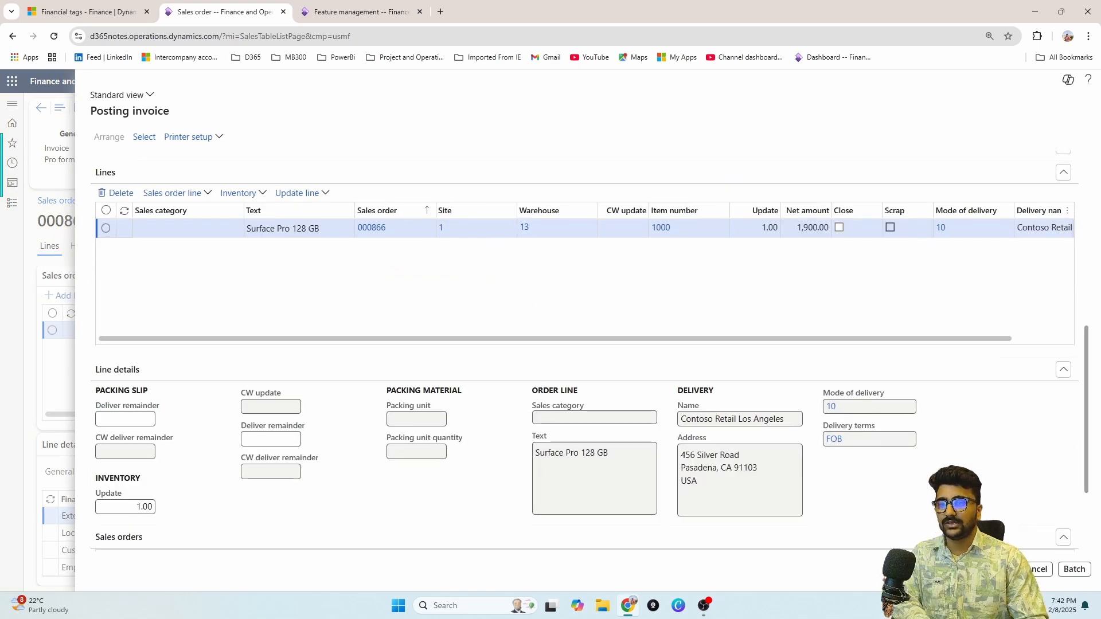
{"action": "left_click", "coordinate": [1005, 569]}
{"action": "left_click", "coordinate": [669, 307]}
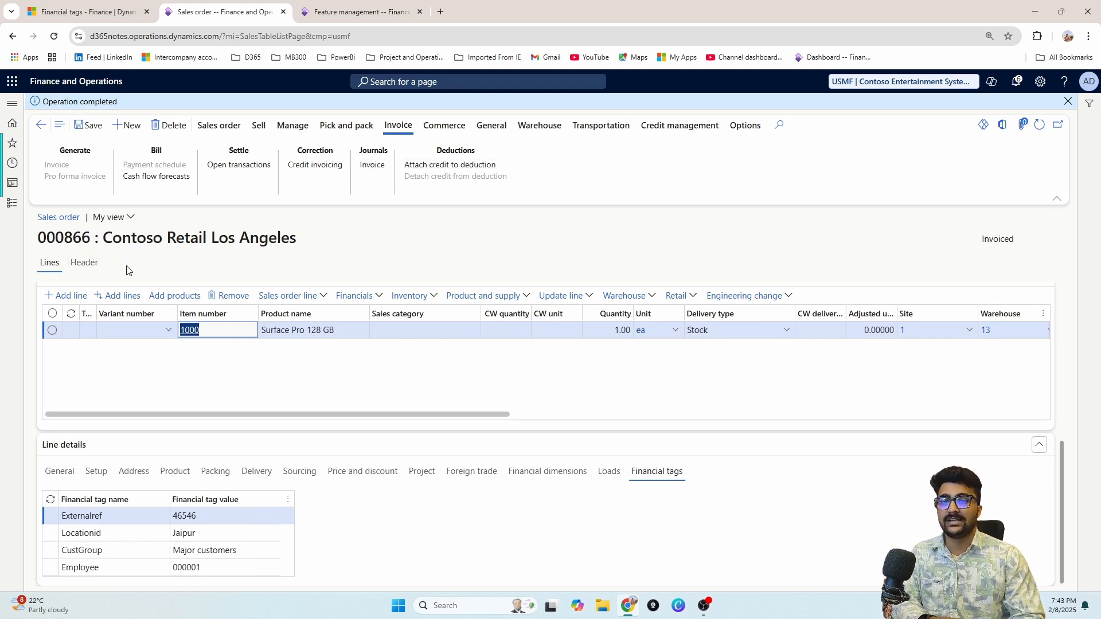
Step: Inspect voucher CIV-00000720's lines for Externalref, Locationid, CustGroup and Employee tag values
{"action": "left_click", "coordinate": [371, 167]}
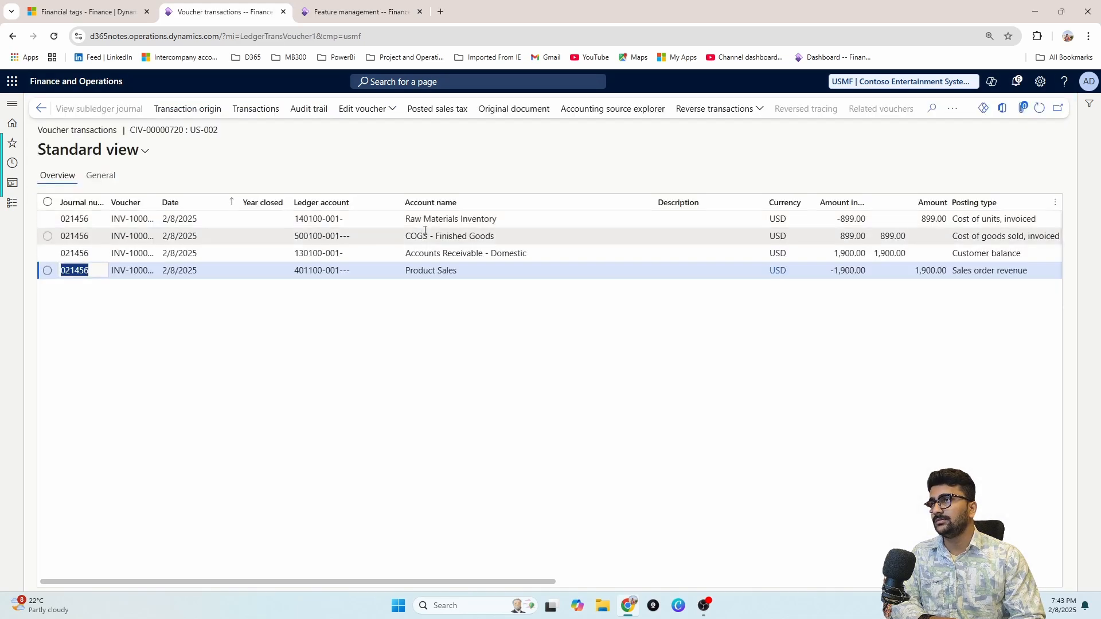
{"action": "left_click_drag", "start_coordinate": [468, 579], "coordinate": [975, 581]}
{"action": "left_click", "coordinate": [797, 255]}
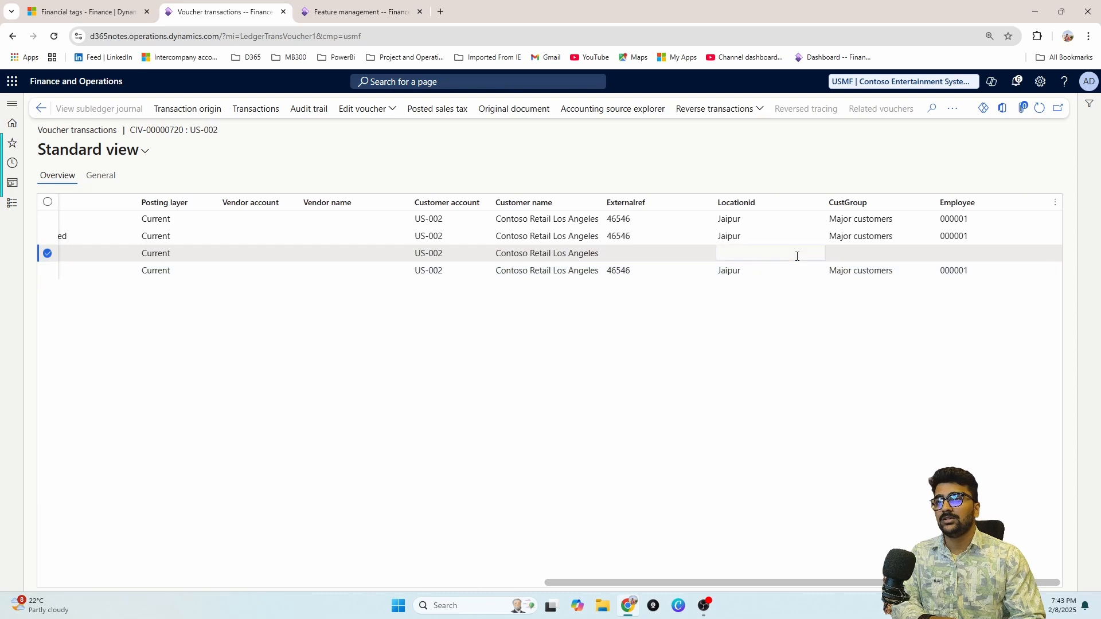
{"action": "key", "text": "Up"}
{"action": "left_click", "coordinate": [741, 219]}
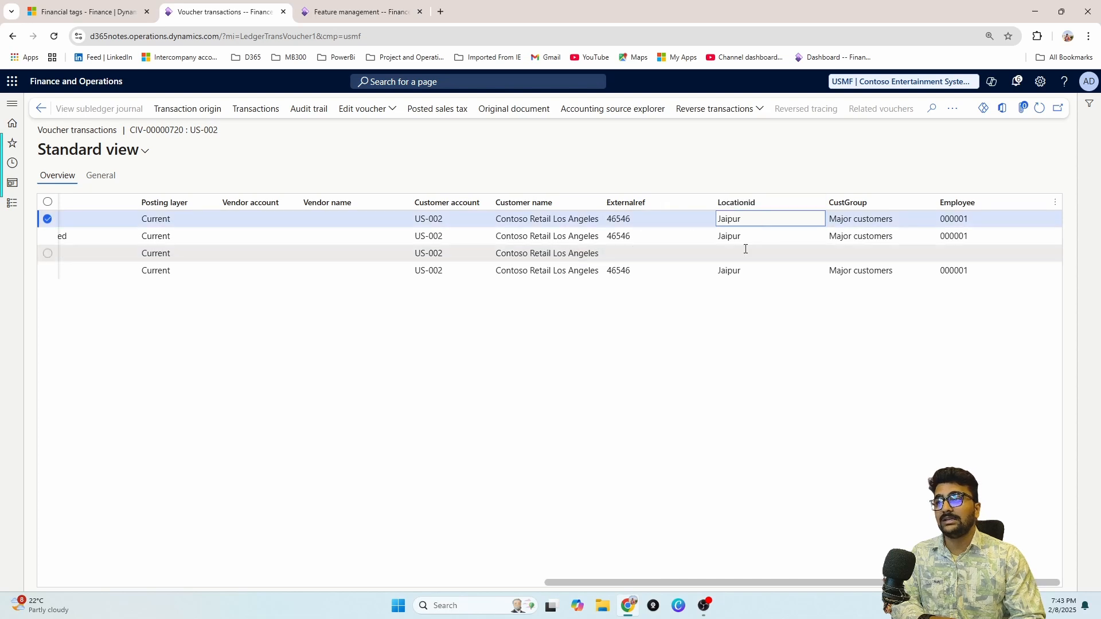
{"action": "left_click", "coordinate": [720, 257]}
{"action": "left_click_drag", "start_coordinate": [686, 580], "coordinate": [507, 581]}
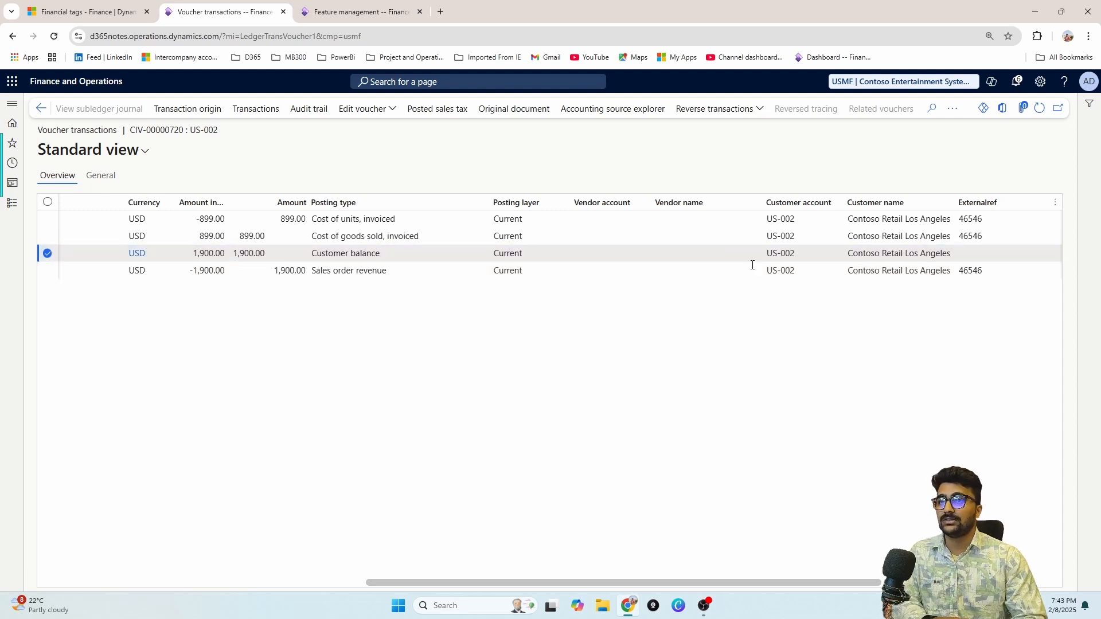
{"action": "left_click", "coordinate": [822, 257]}
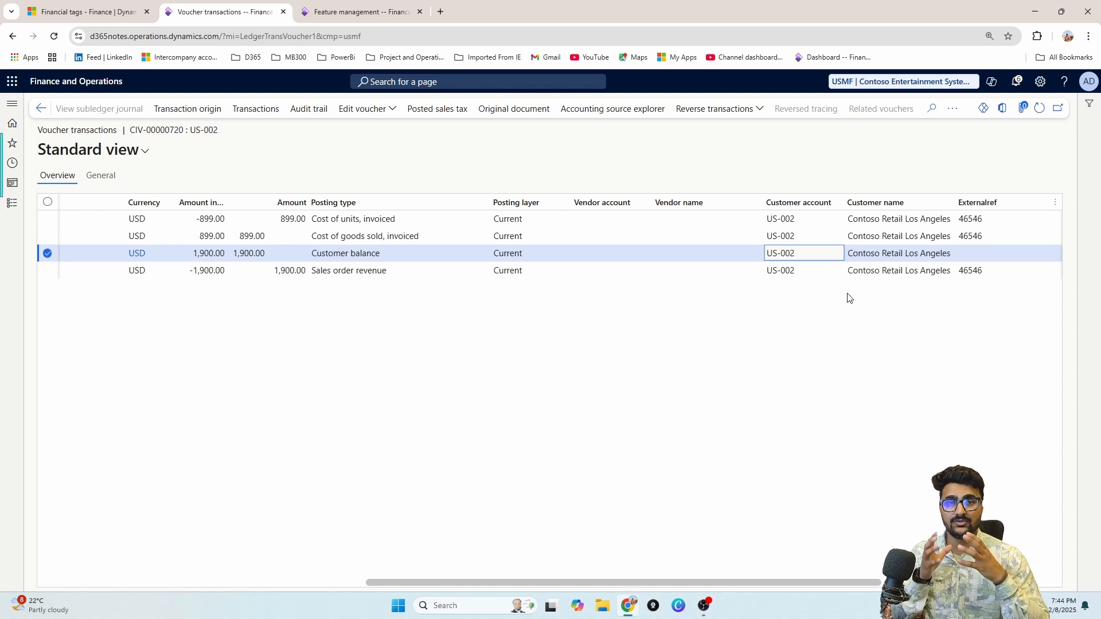